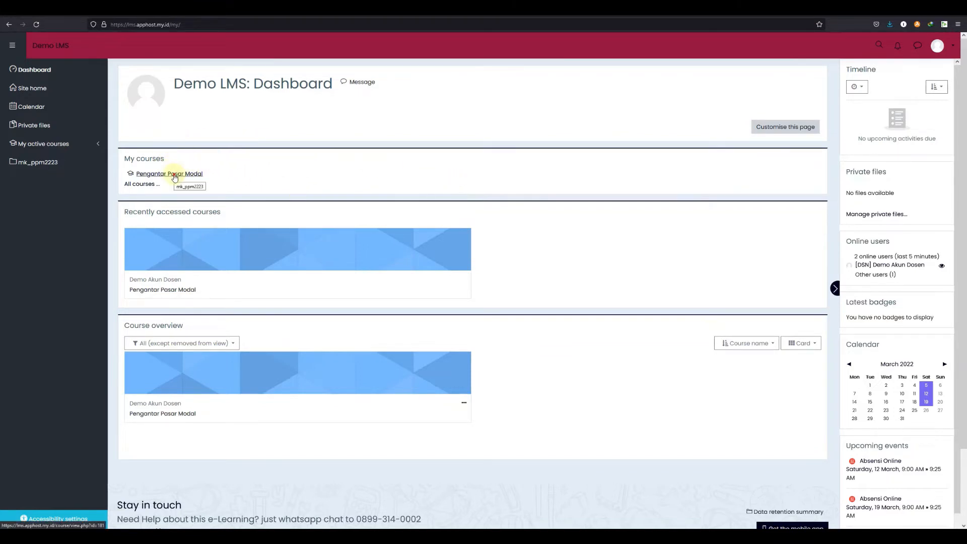
- Open the Pengantar Pasar Modal course and turn on editing for it
click(174, 175)
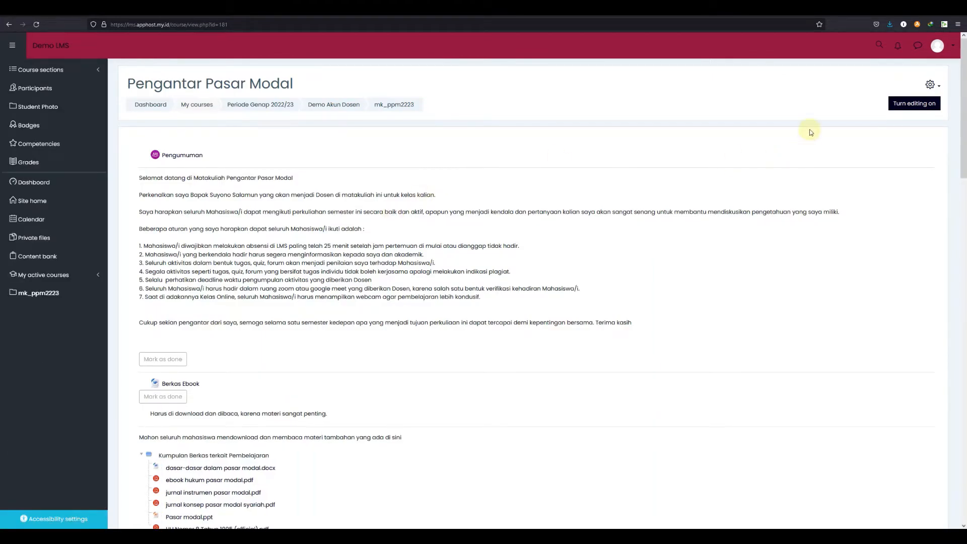
scroll(811, 132, down, 3)
scroll(811, 131, up, 3)
click(913, 107)
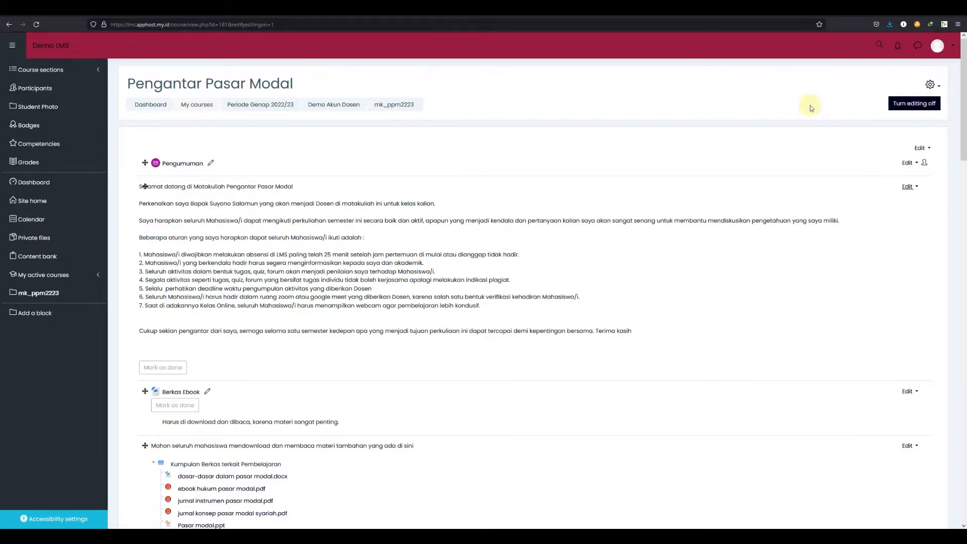
- Start adding a new Assignment activity to Topic 2 of the course
scroll(729, 152, down, 6)
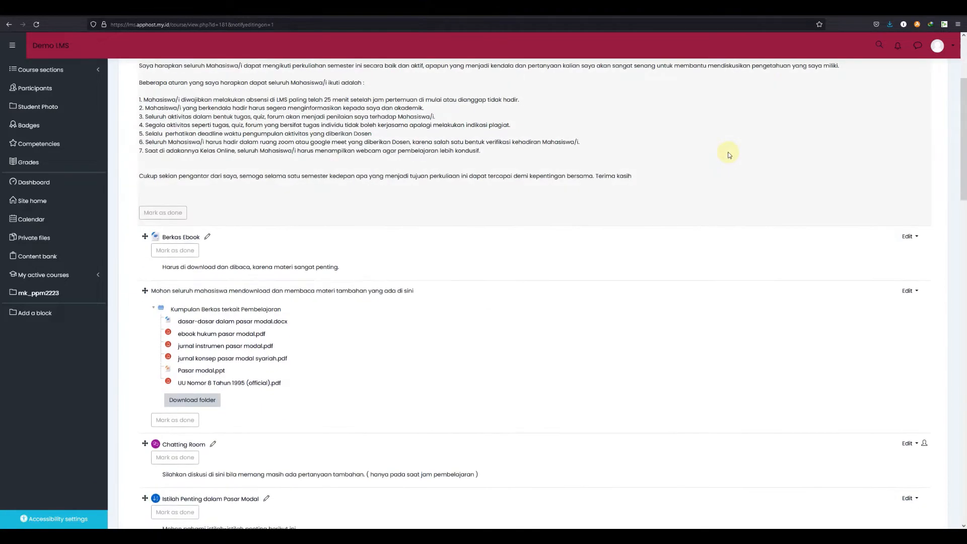
scroll(729, 152, down, 9)
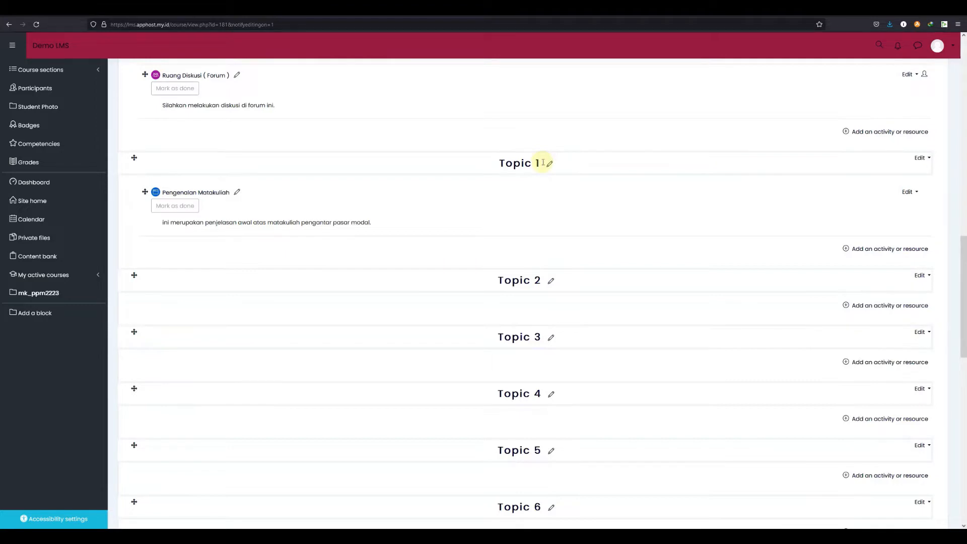
scroll(544, 163, down, 12)
scroll(551, 164, up, 3)
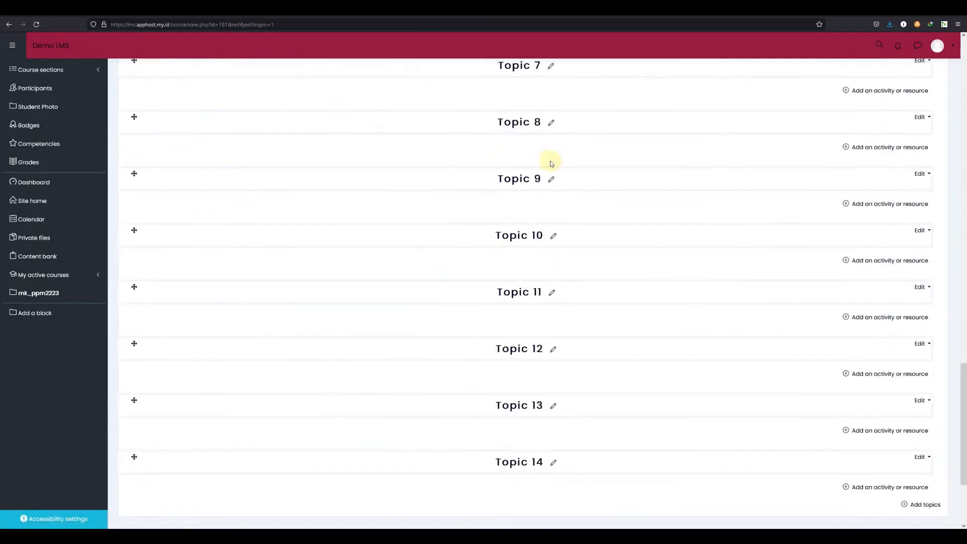
scroll(551, 164, up, 10)
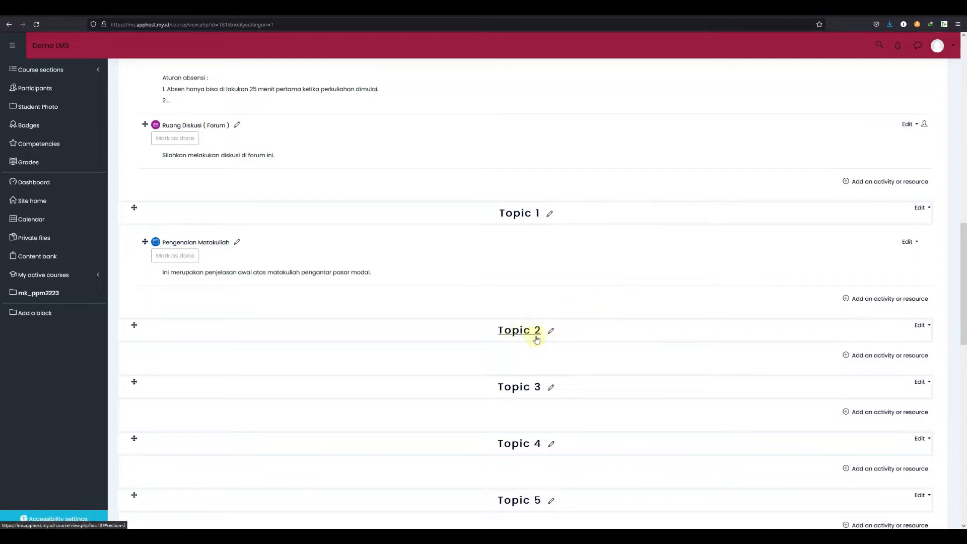
scroll(643, 324, down, 2)
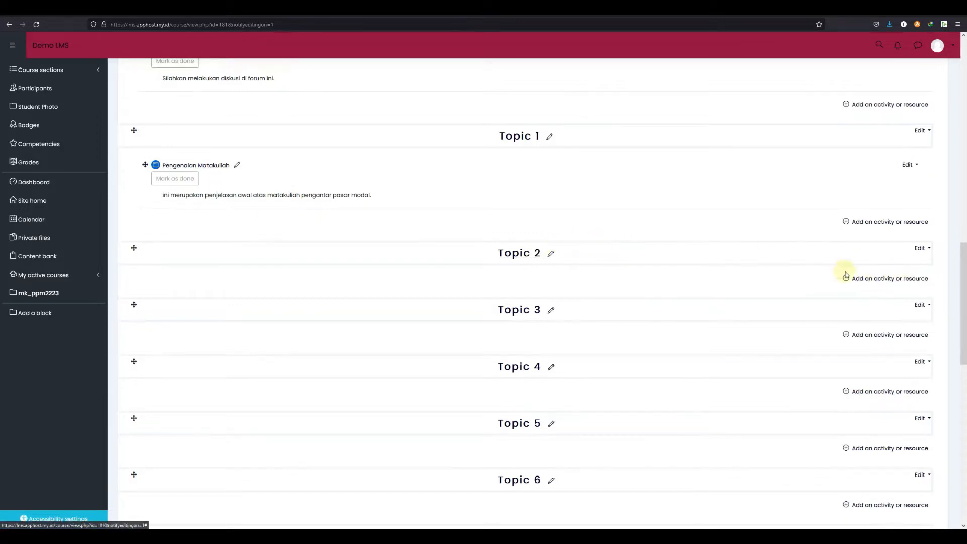
click(872, 282)
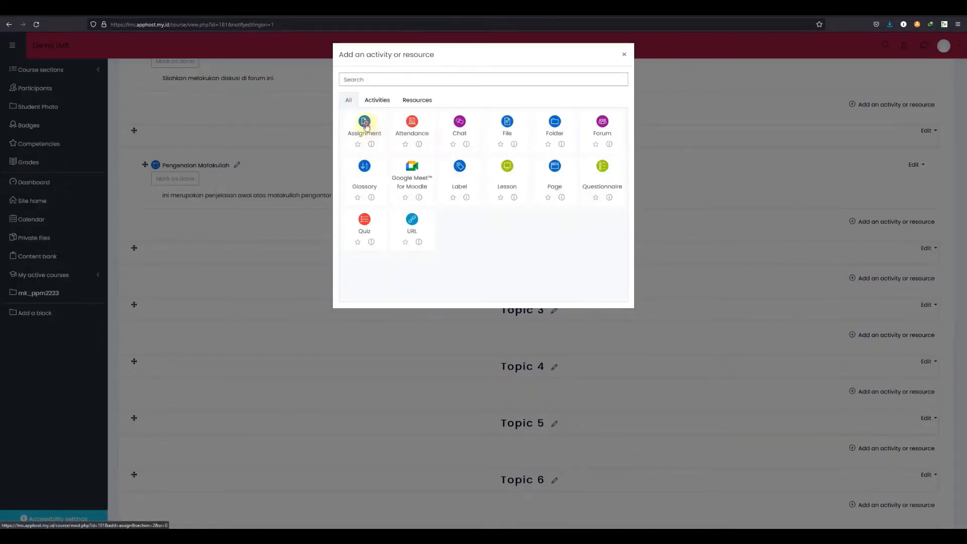
click(366, 126)
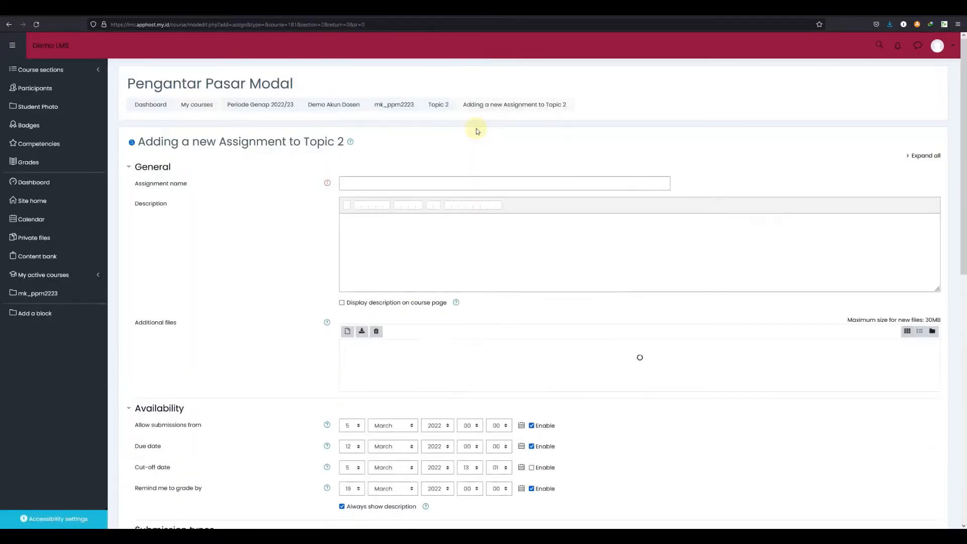
- Name the assignment "Tugas 1" and enter the description "Buat makalah terkait Pasar Modal Indonesia", displayed on the course page
click(467, 182)
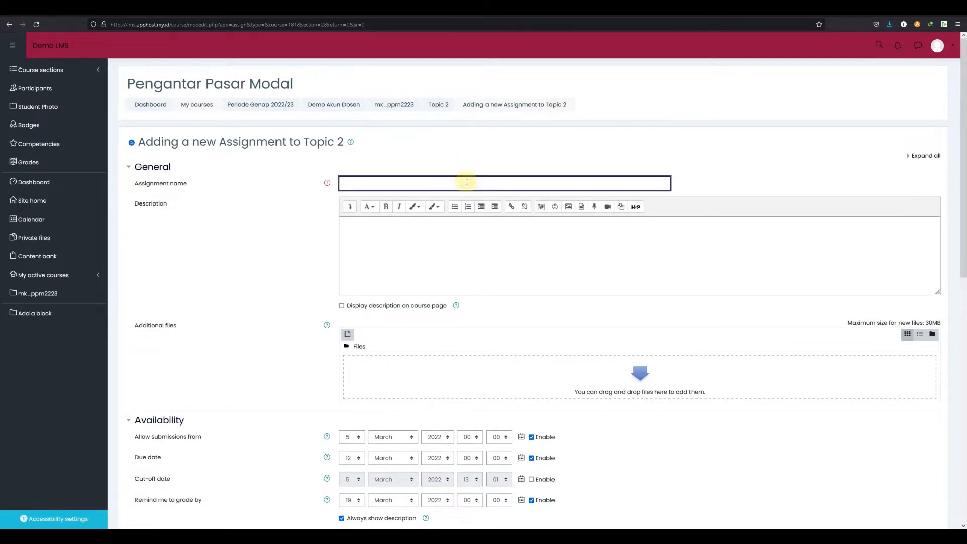
text(Tugas 1)
click(397, 247)
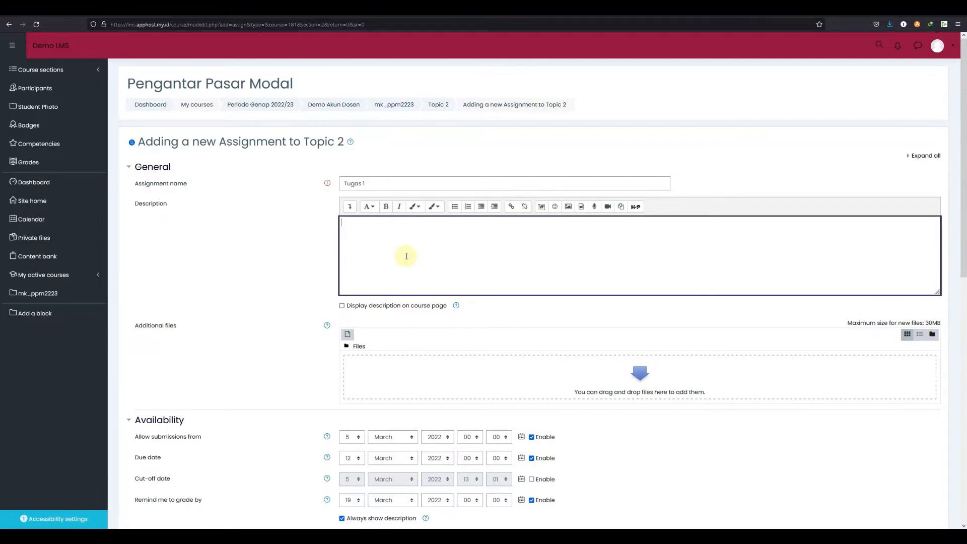
text(Buat makala)
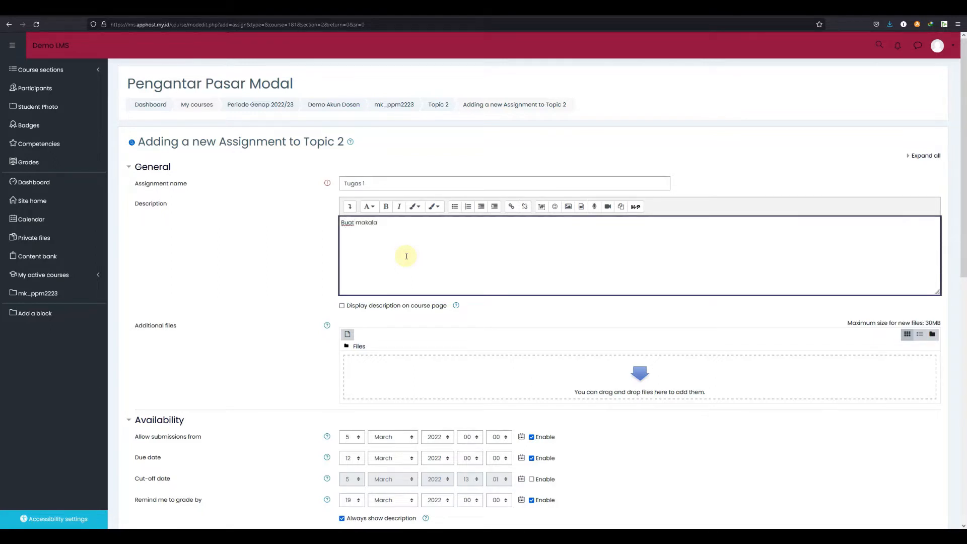
text(h terkait Pasar Modal Indonesia)
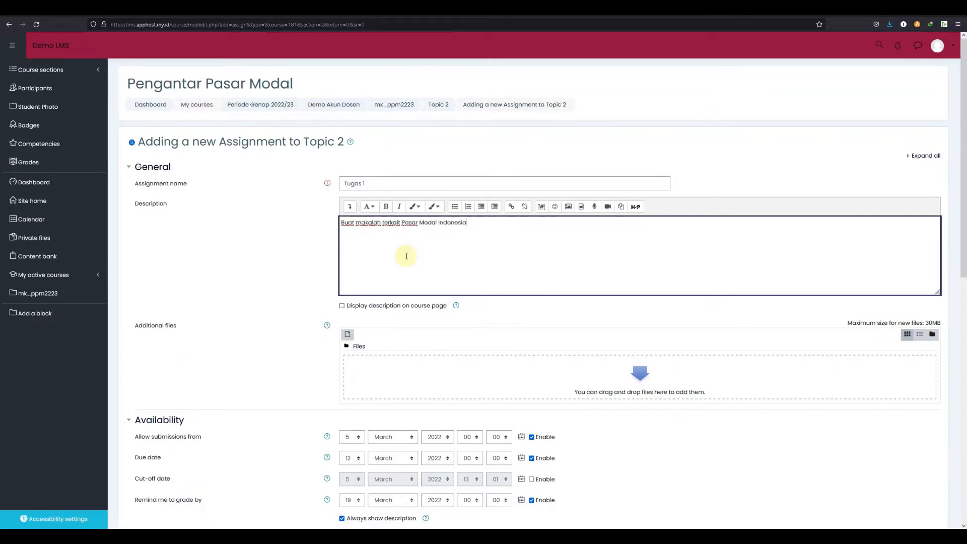
click(342, 305)
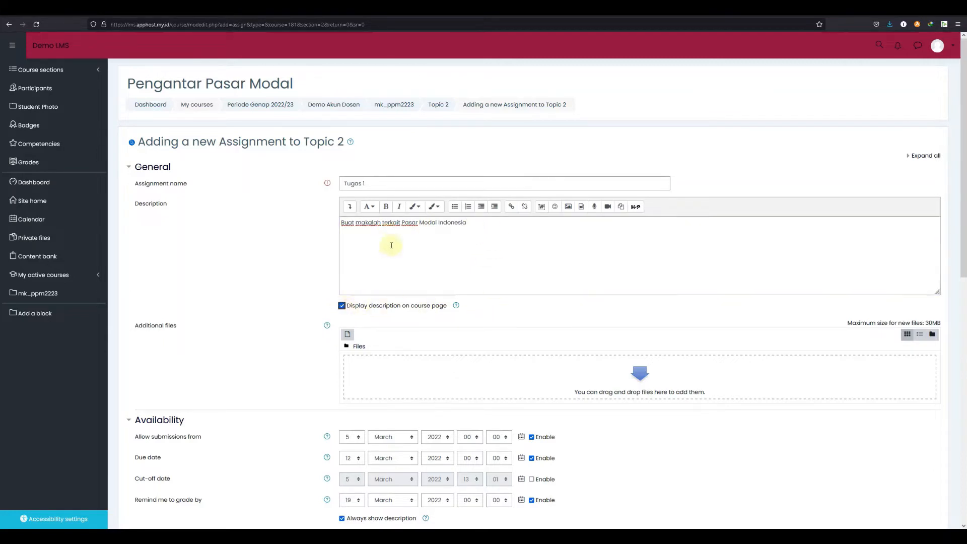
- Set the hour from which submissions are allowed to 13
scroll(491, 244, down, 2)
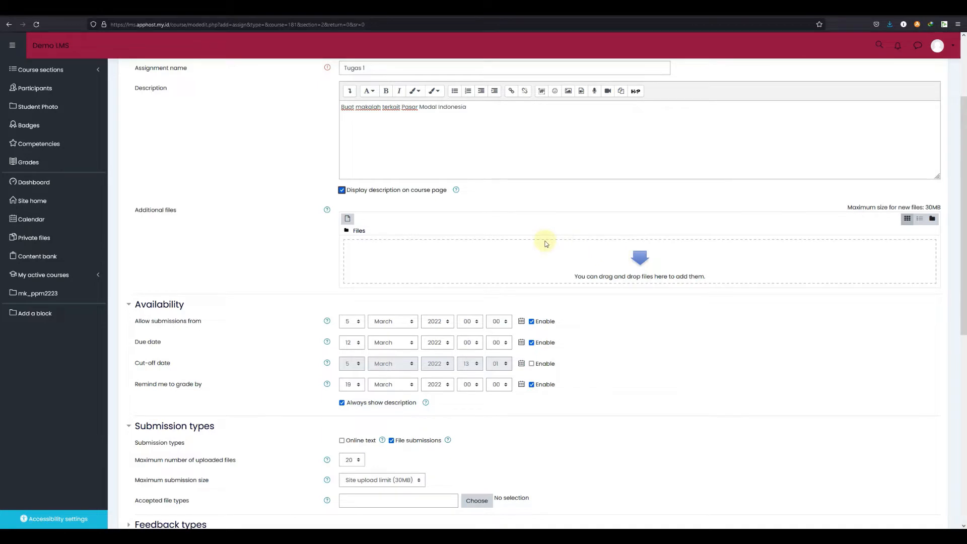
scroll(545, 241, down, 1)
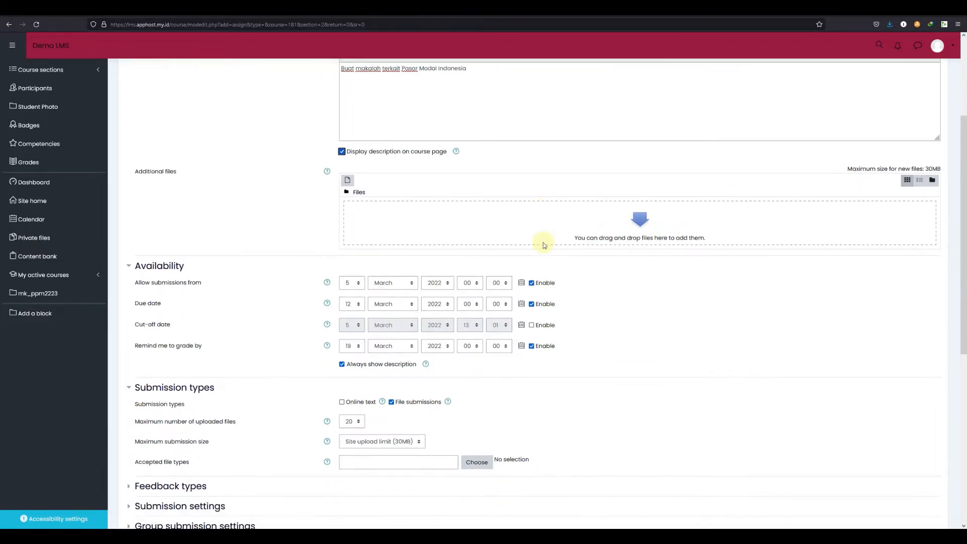
scroll(287, 222, down, 2)
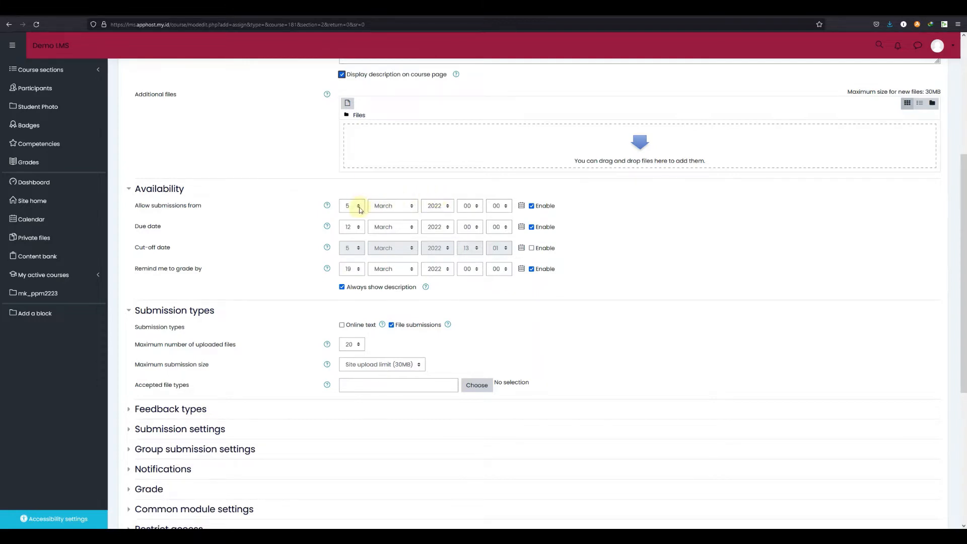
click(474, 210)
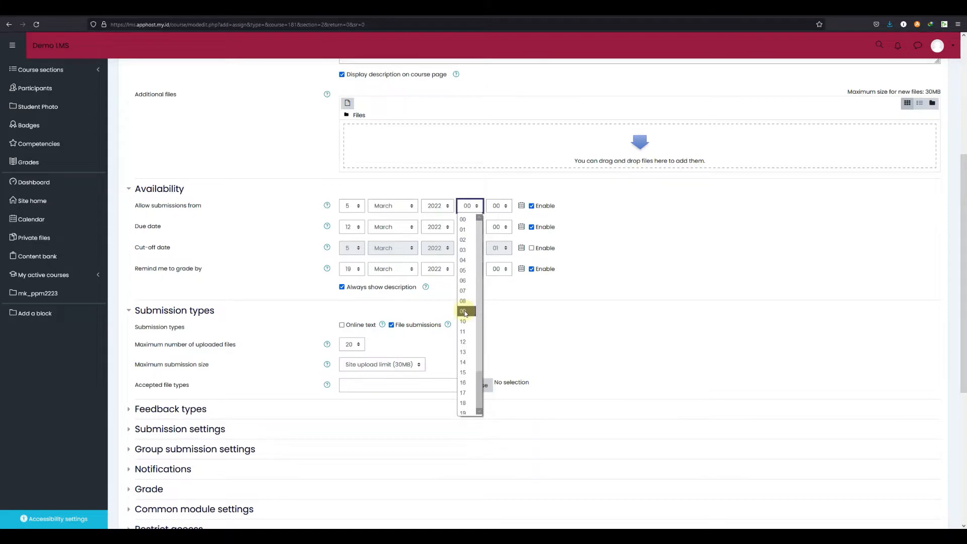
click(467, 353)
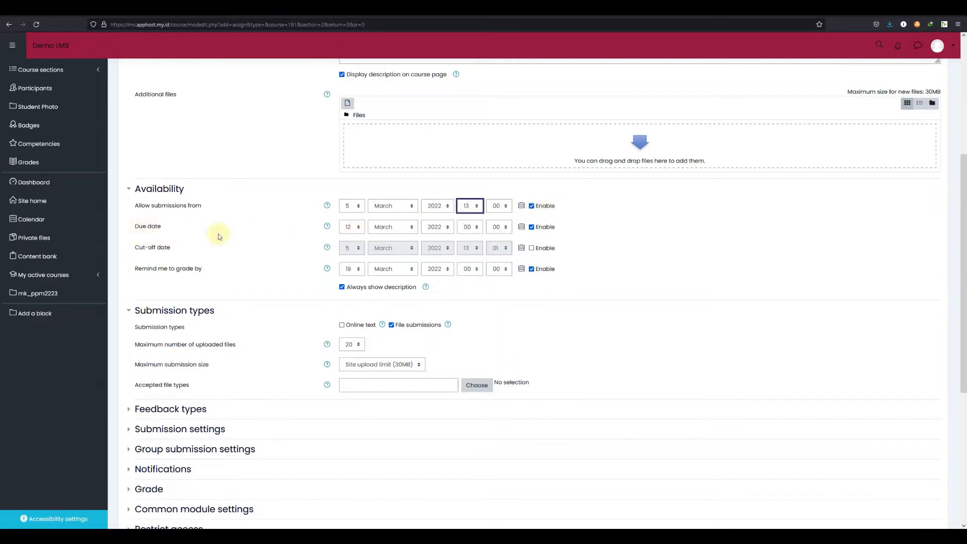
- Check the help for the due date and set the due date to day 6 at hour 08
click(326, 227)
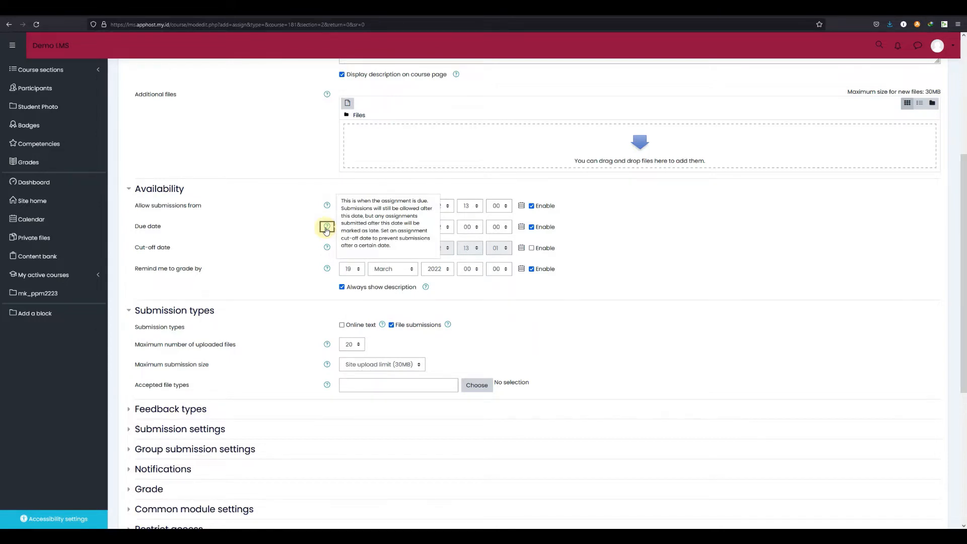
click(291, 222)
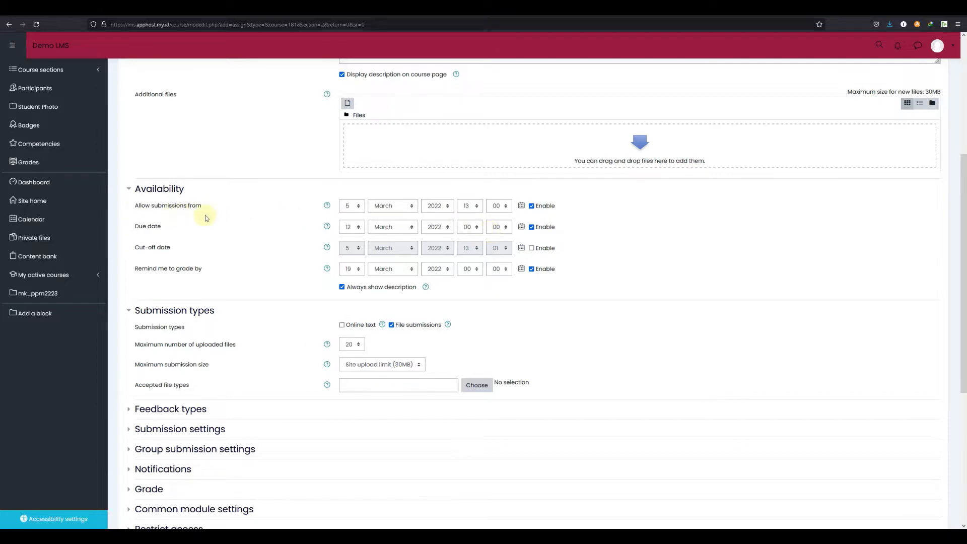
click(349, 227)
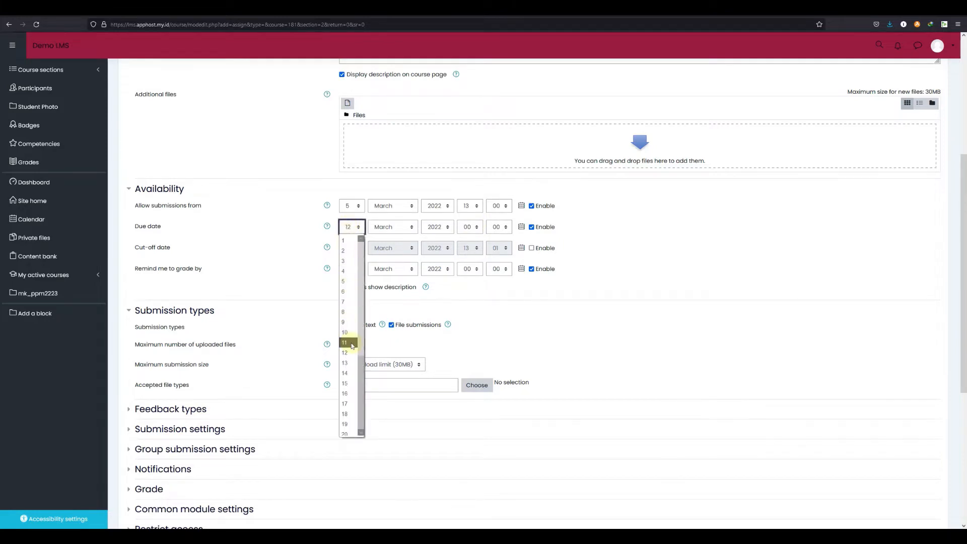
click(349, 291)
click(474, 228)
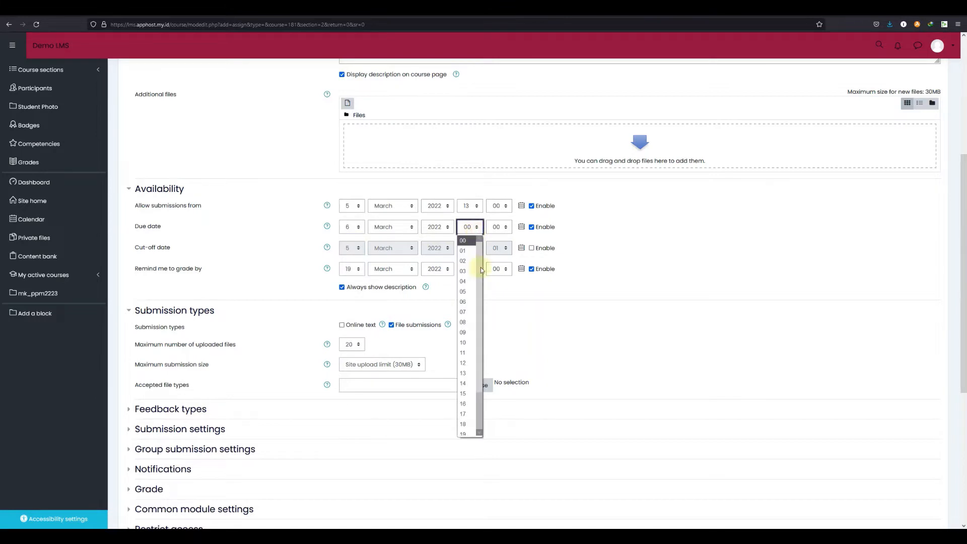
click(463, 322)
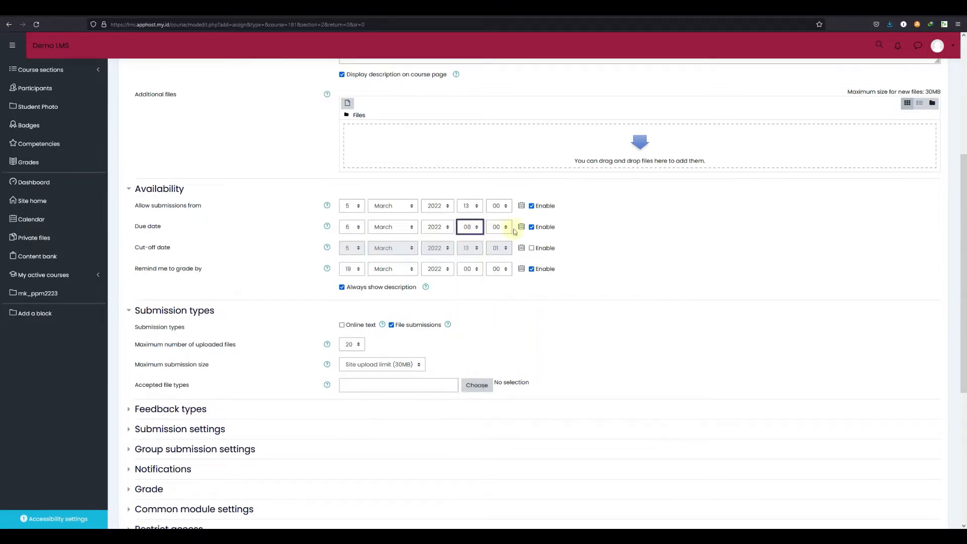
click(587, 233)
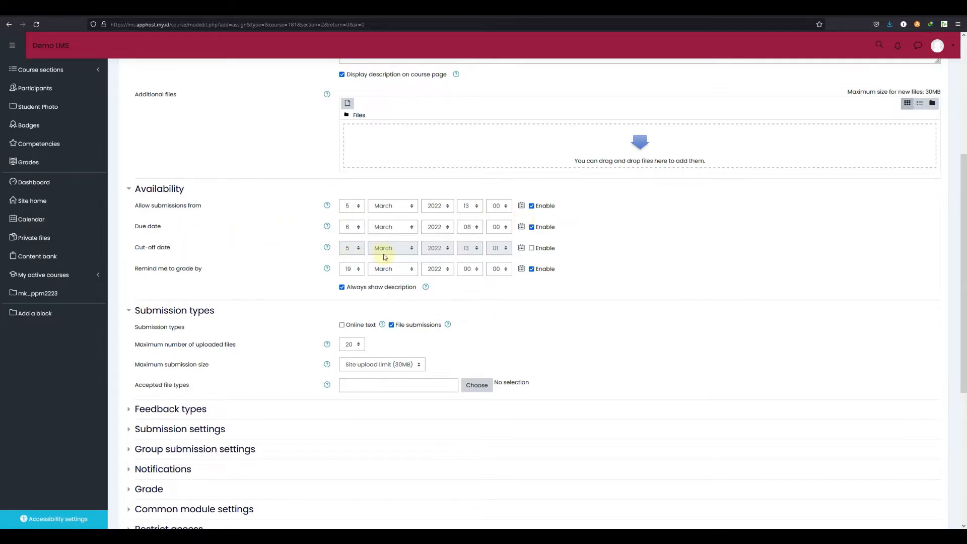
- Enable the cut-off date with its day set to 6, and save the assignment, returning to the course
click(531, 248)
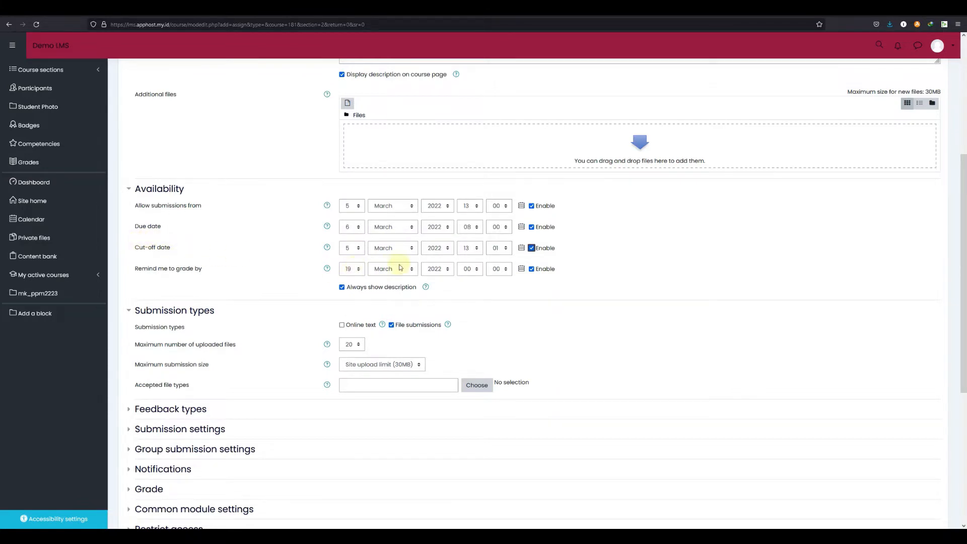
click(348, 249)
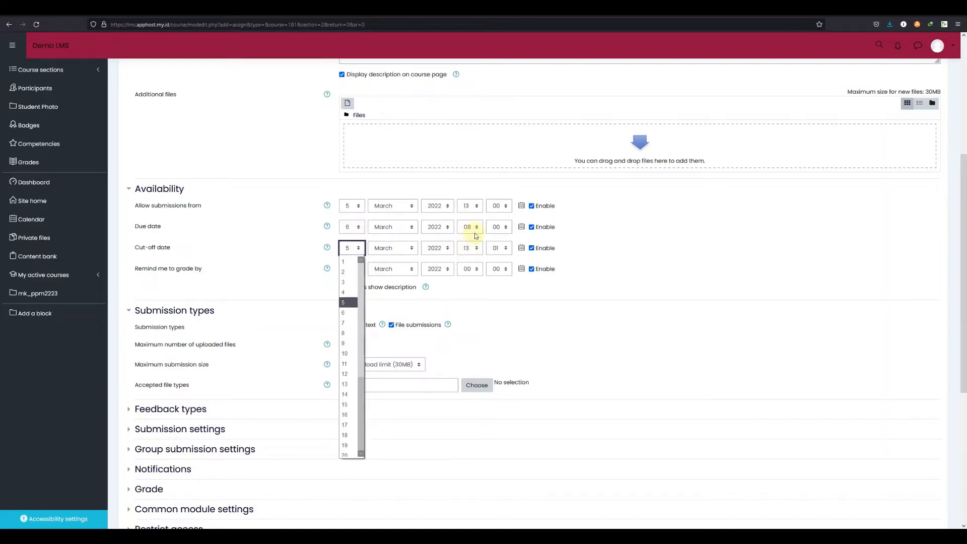
click(344, 313)
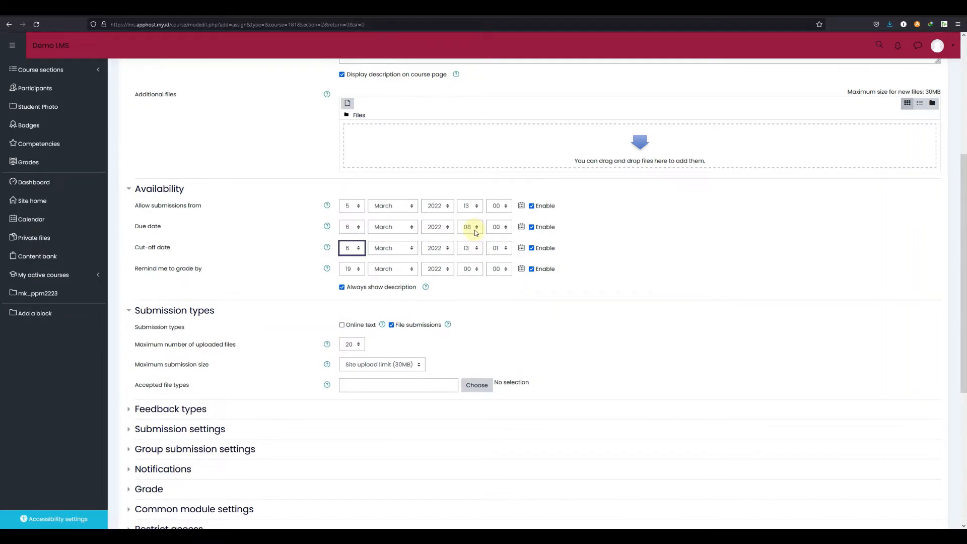
click(625, 249)
scroll(654, 269, down, 3)
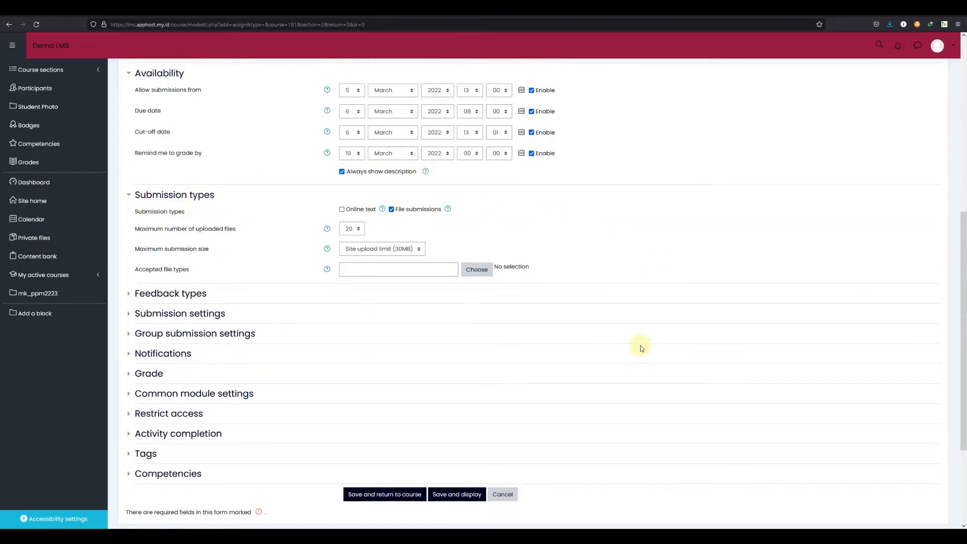
click(400, 496)
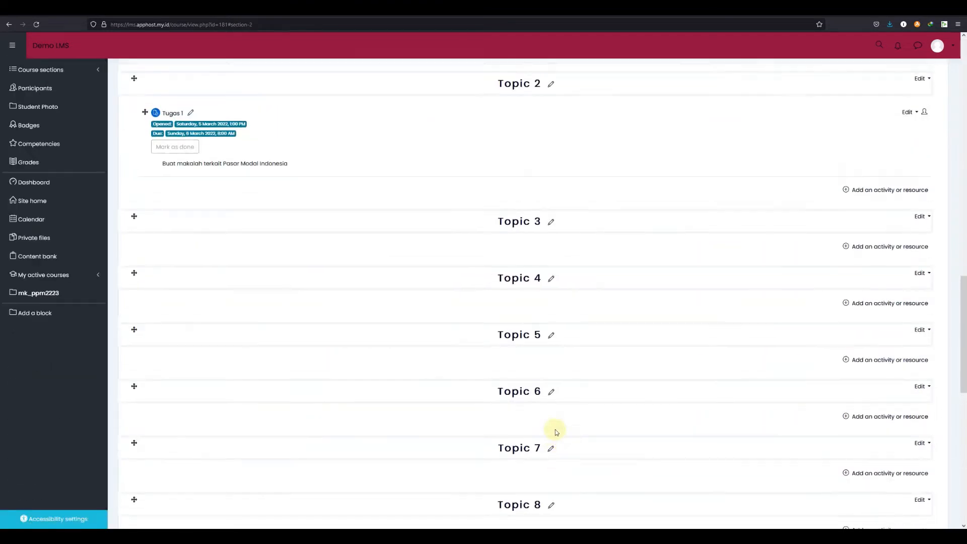
- Examine the submitted and needs-grading entries in the grading summary of Tugas 1 and open the list of all its submissions
scroll(555, 432, up, 3)
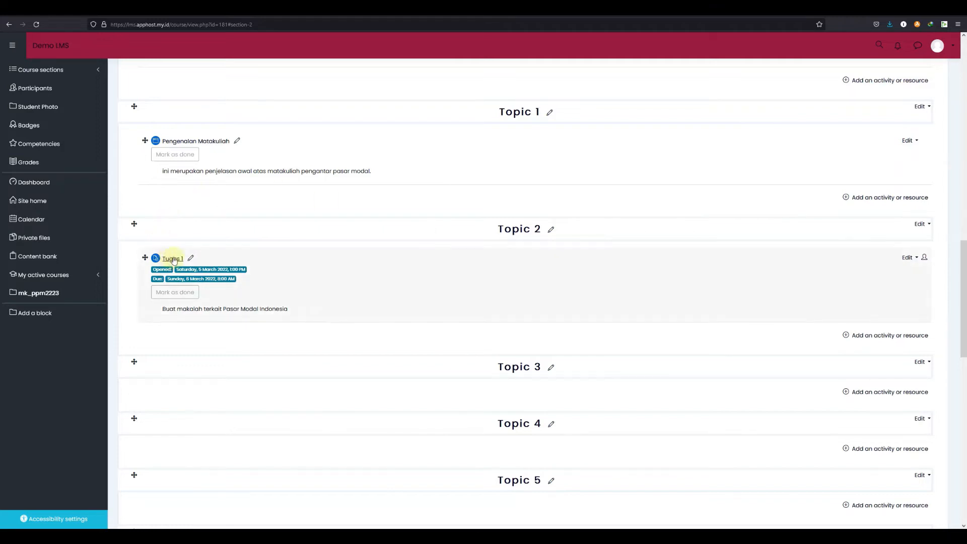
click(172, 259)
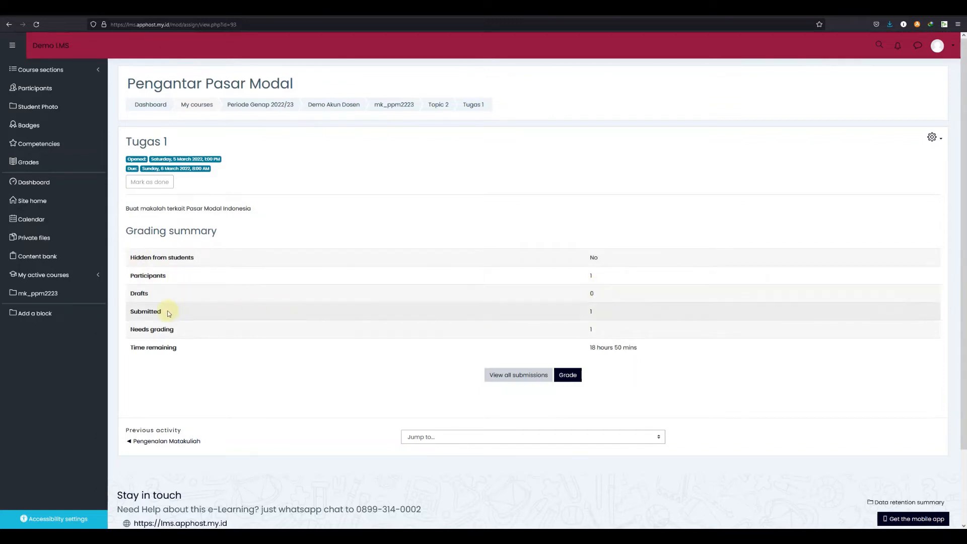
drag(152, 312, 186, 312)
drag(553, 312, 600, 312)
click(599, 312)
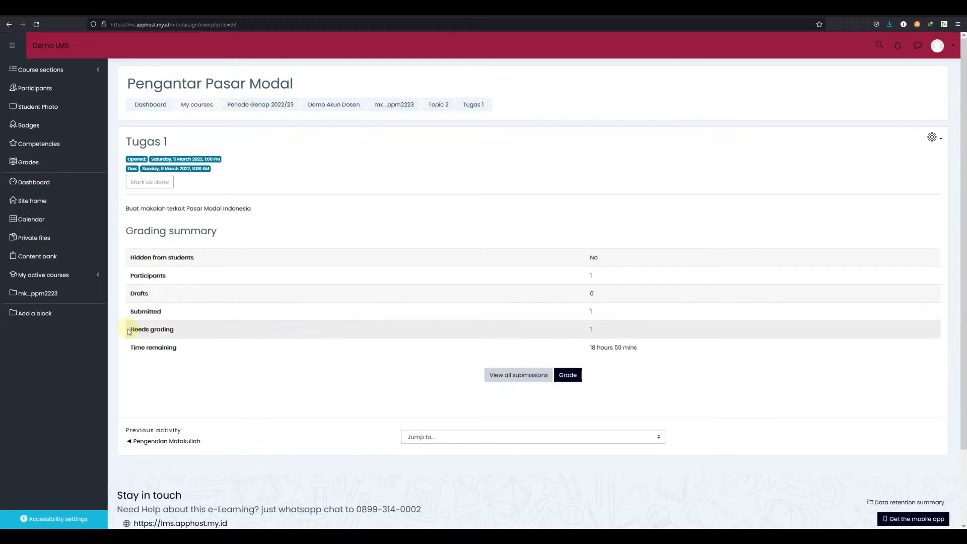
drag(130, 332, 190, 333)
drag(557, 327, 598, 337)
click(387, 367)
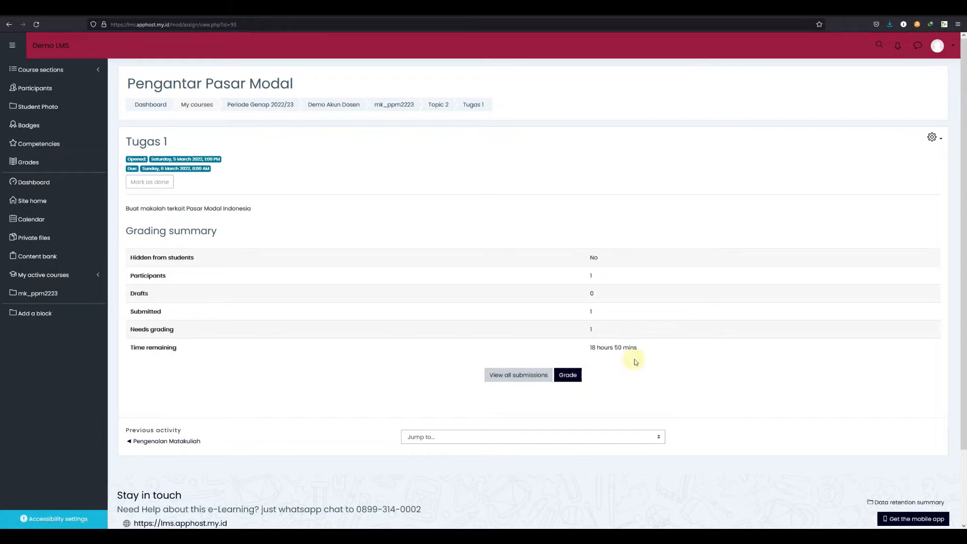
click(517, 378)
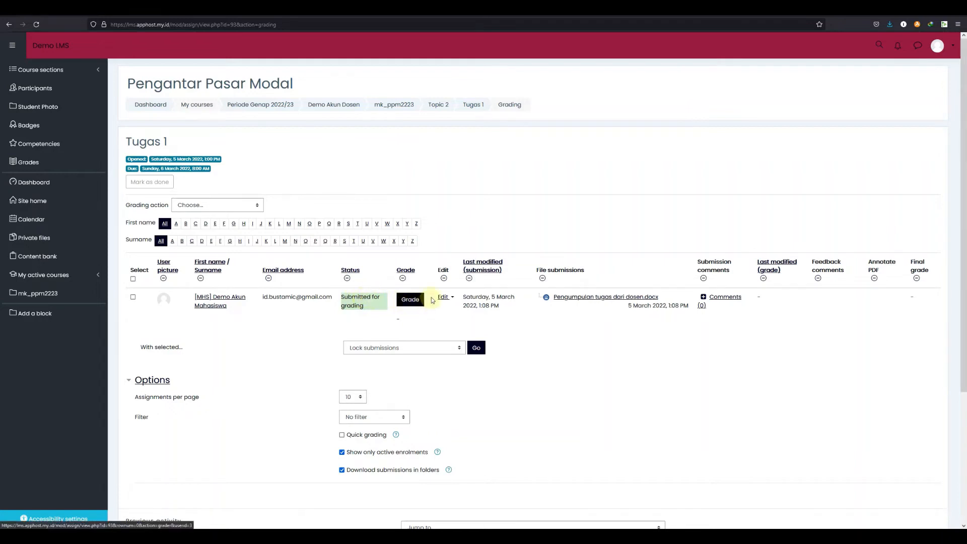
- Open the student's Tugas 1 submission for grading, dismiss the alert, and check the submission status and remaining time
click(408, 304)
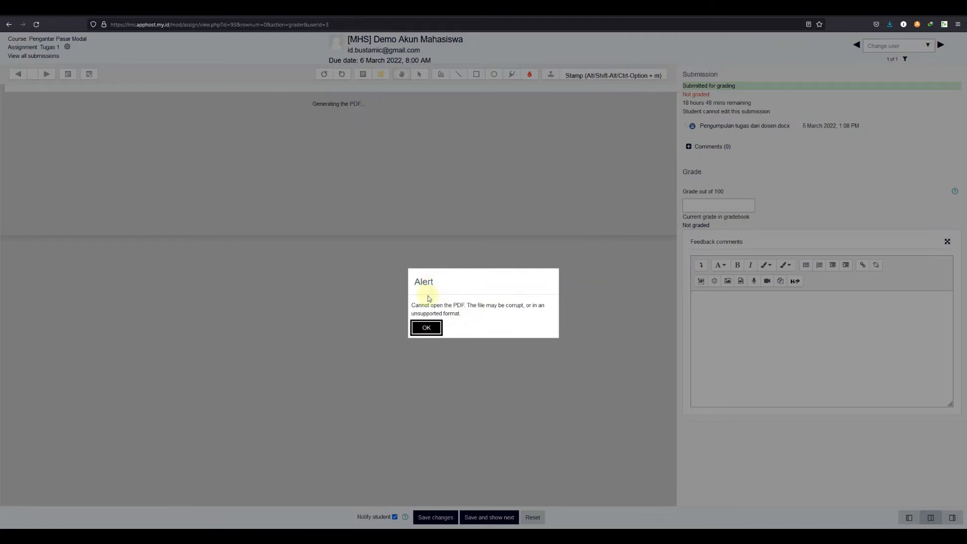
click(426, 327)
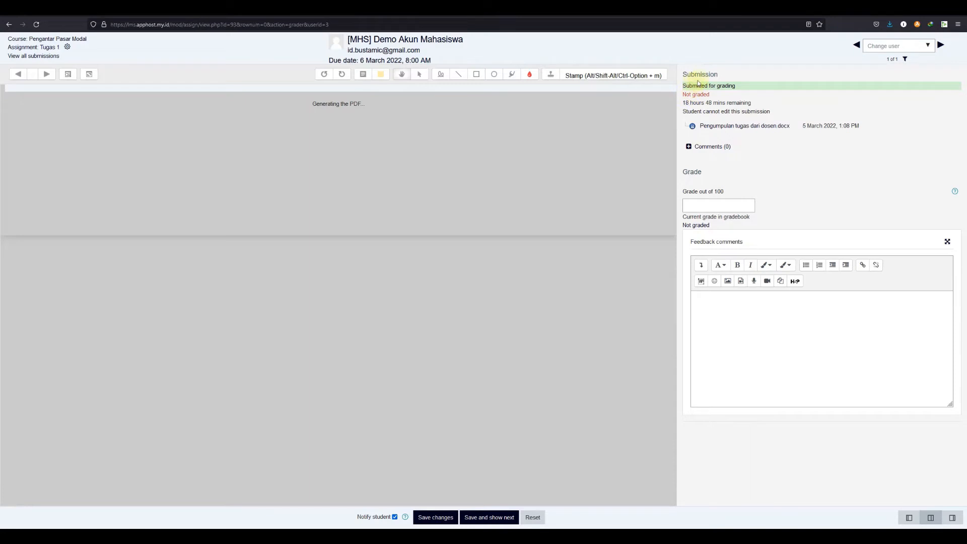
drag(682, 93, 745, 101)
click(779, 104)
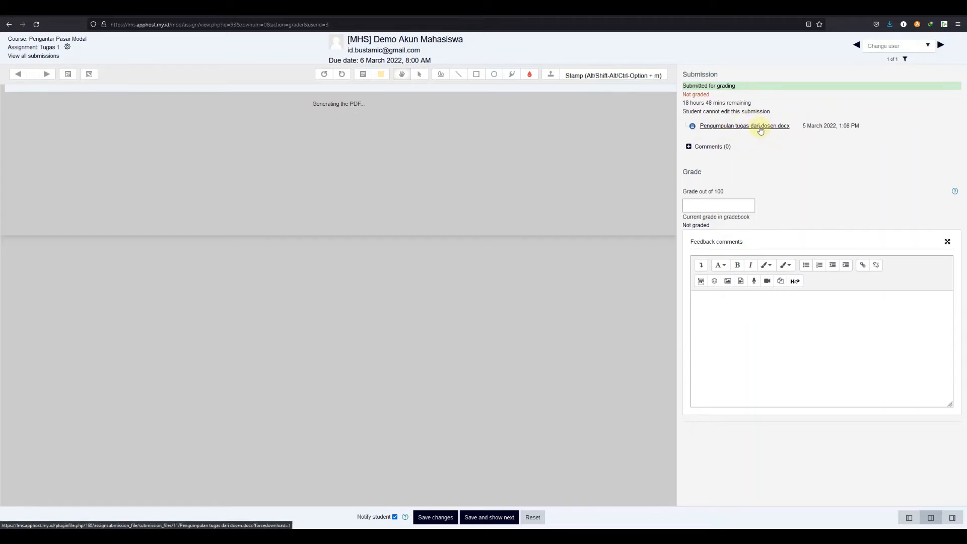
- Open the submitted file Pengumpulan tugas dari dosen.docx with Word instead of saving it
click(733, 126)
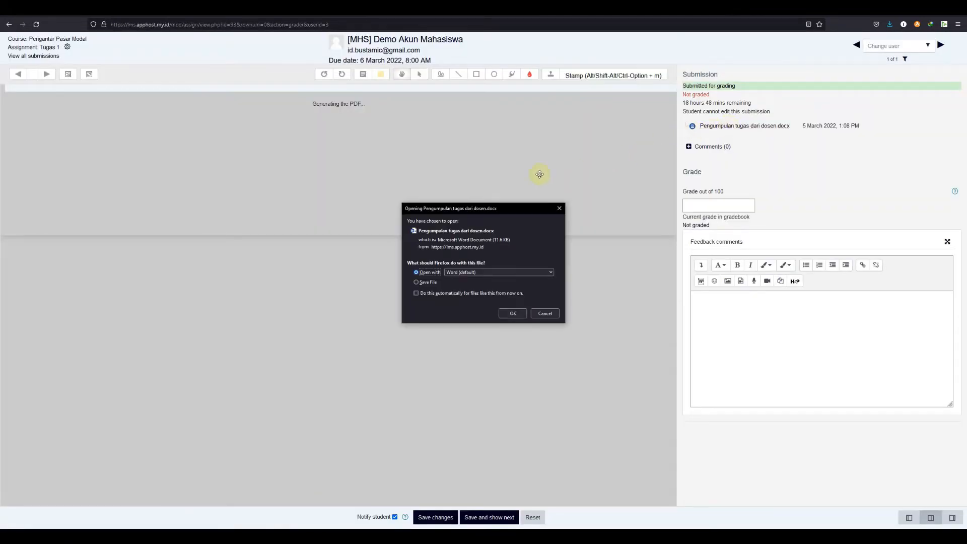
click(428, 282)
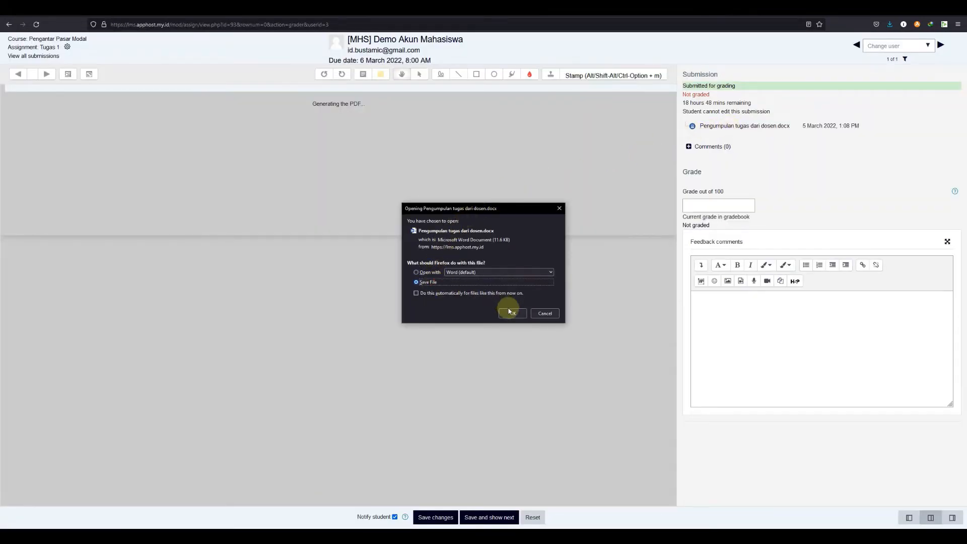
click(437, 273)
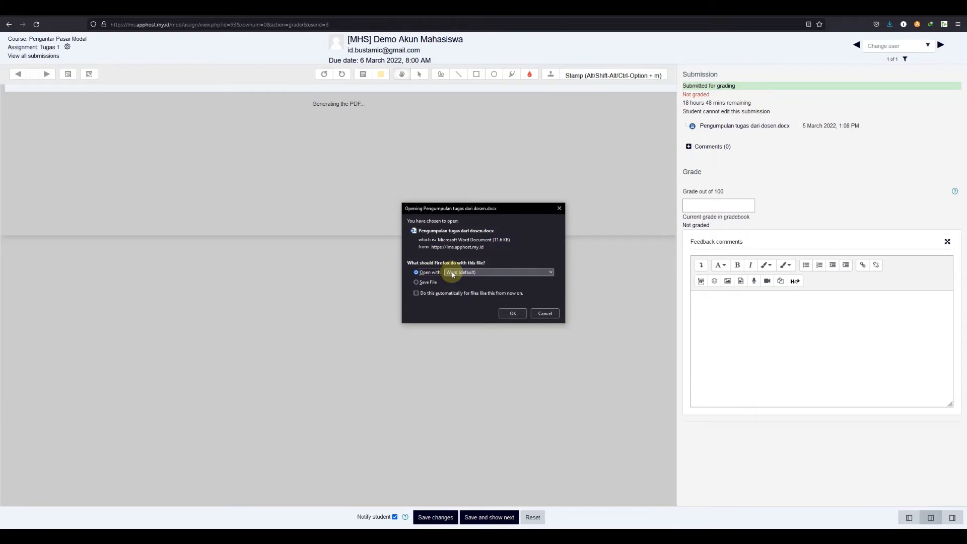
click(434, 282)
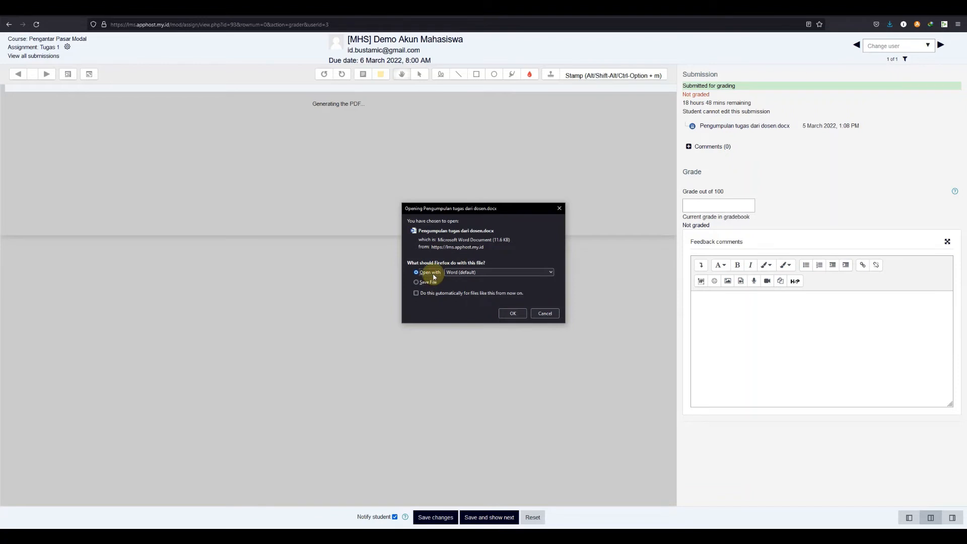
click(512, 312)
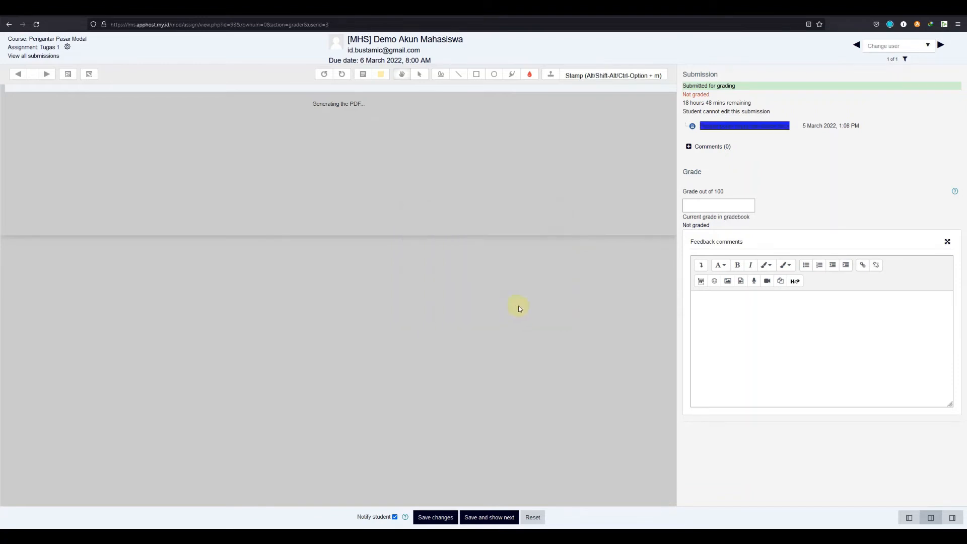
click(525, 297)
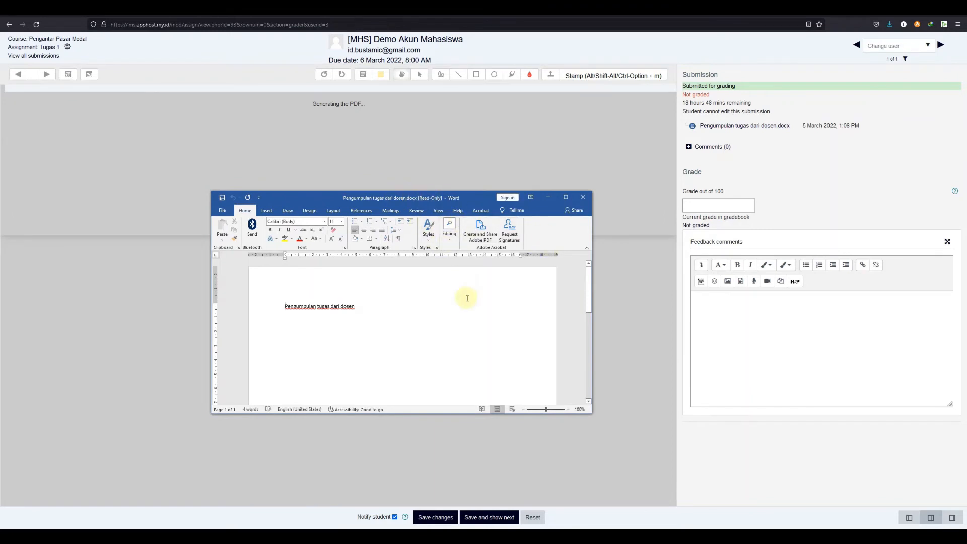
- Read through the submitted document and close it, returning to the grading page
drag(472, 199, 493, 130)
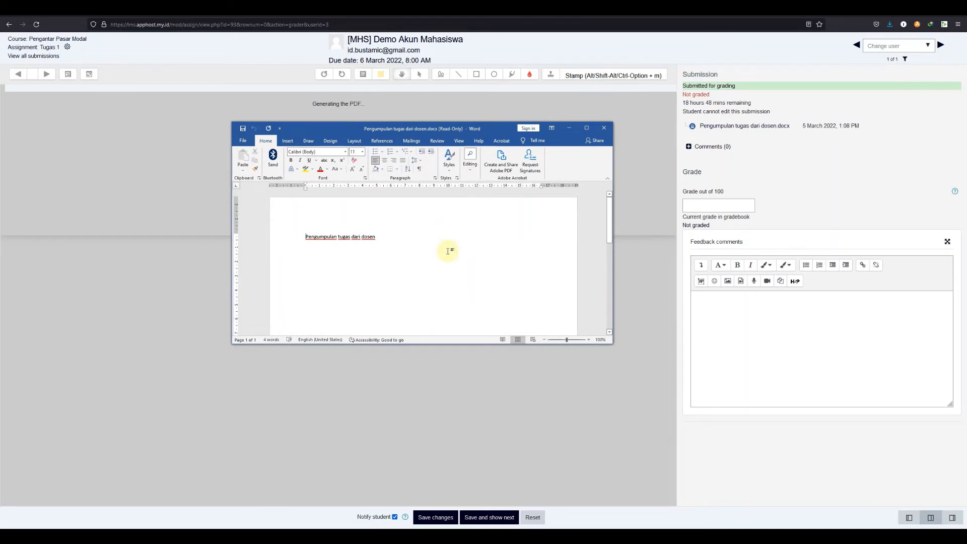
scroll(447, 251, down, 5)
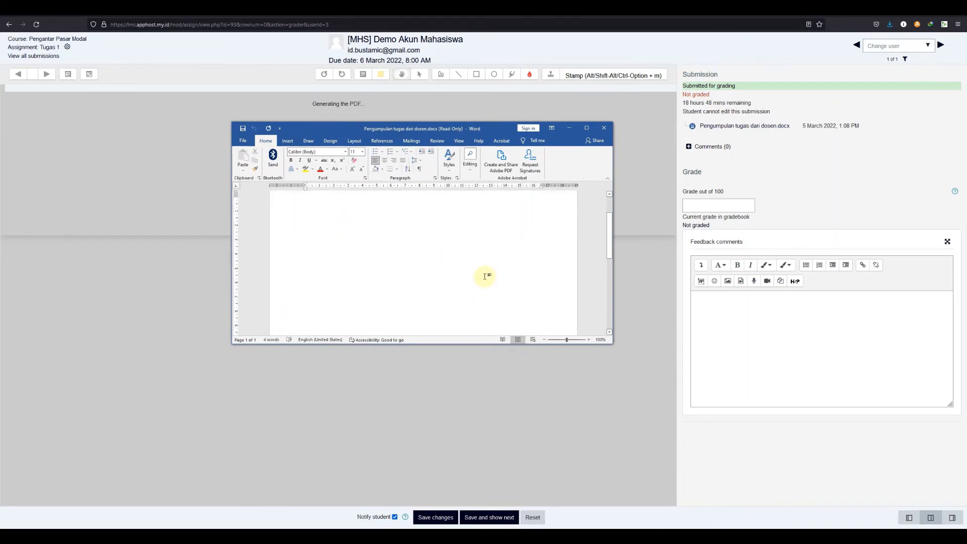
scroll(525, 221, up, 5)
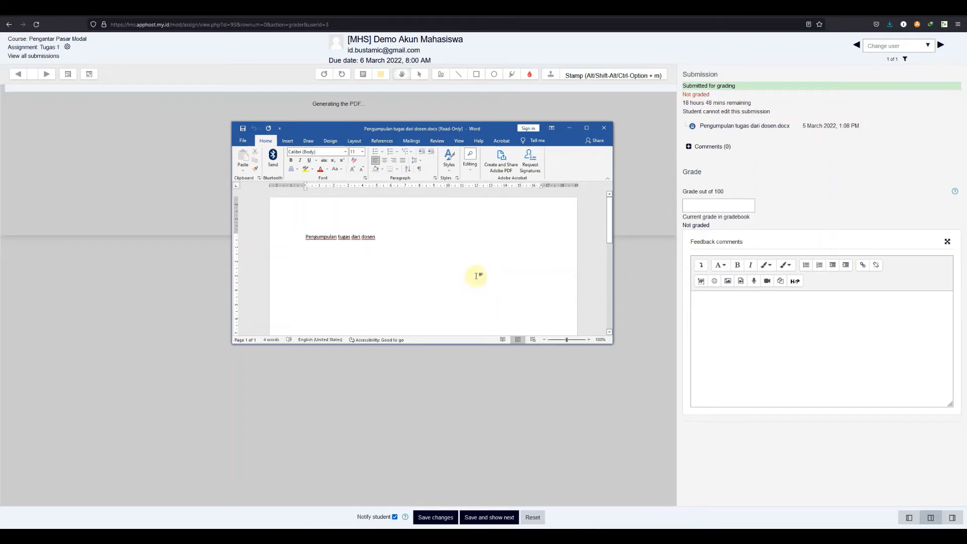
click(605, 131)
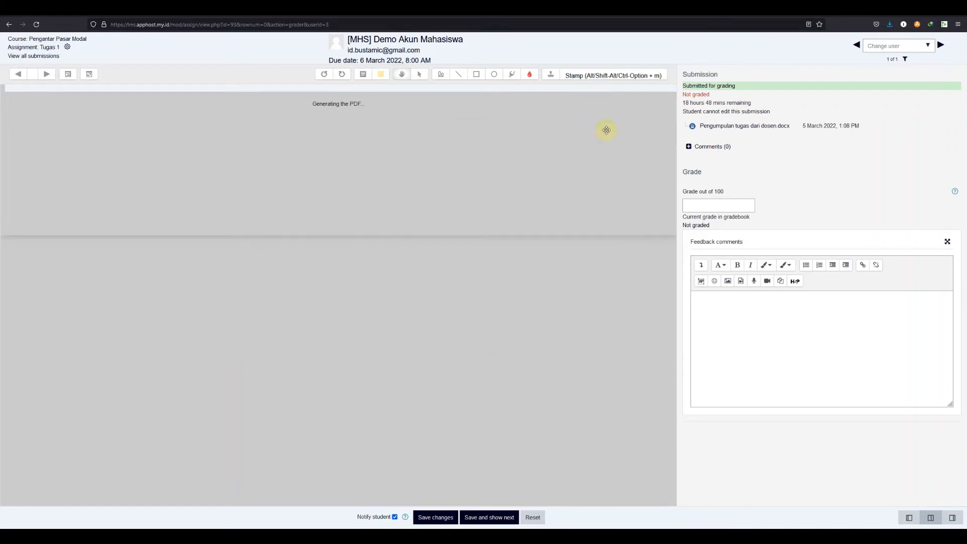
- Grade the submission 100 with the feedback comment "makalah kamu sangat bagus", save the changes and dismiss the alert
click(702, 204)
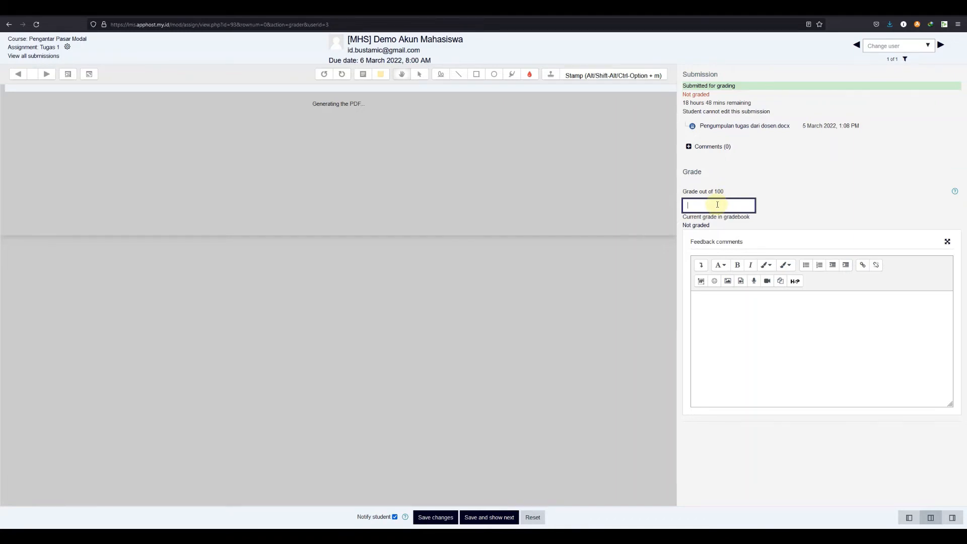
text(100)
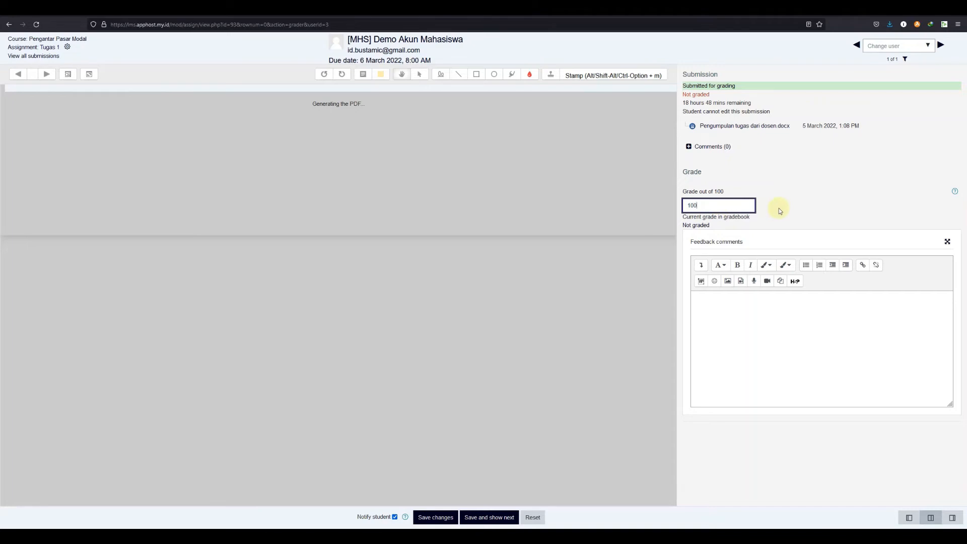
click(763, 319)
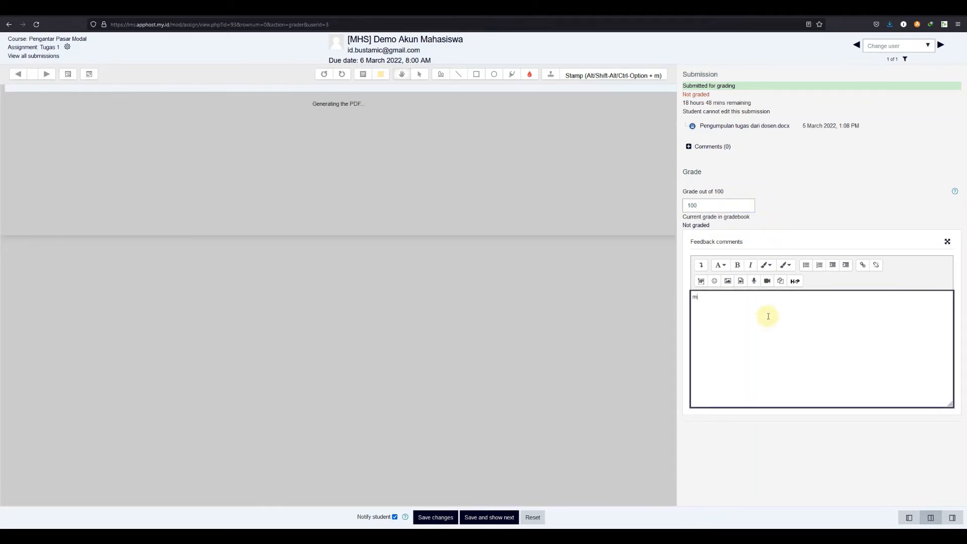
text(makalah kamu sangat bagus)
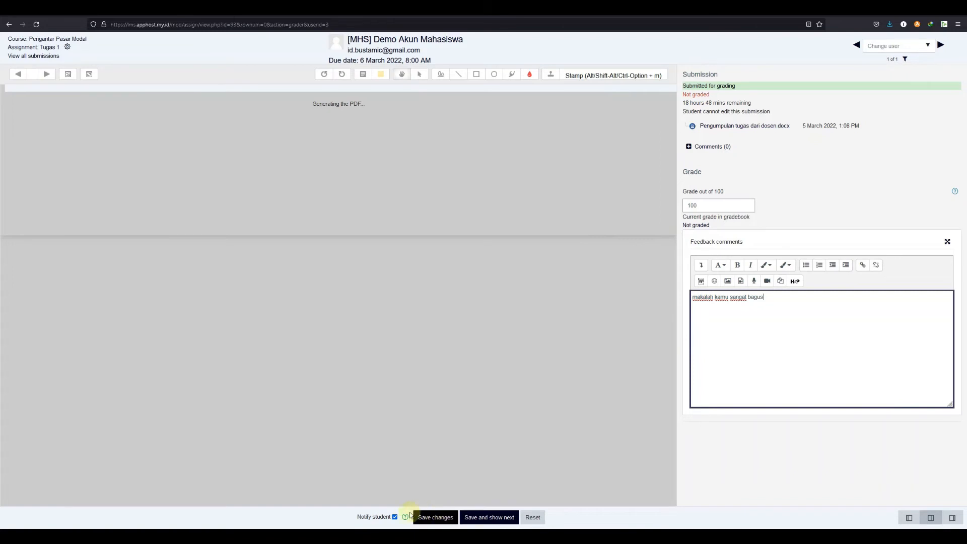
click(433, 517)
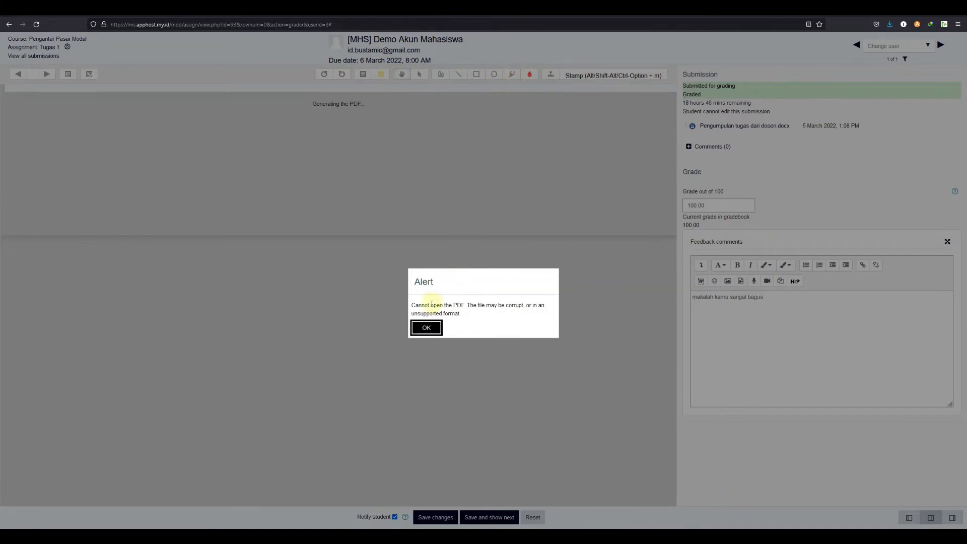
click(434, 335)
click(434, 335)
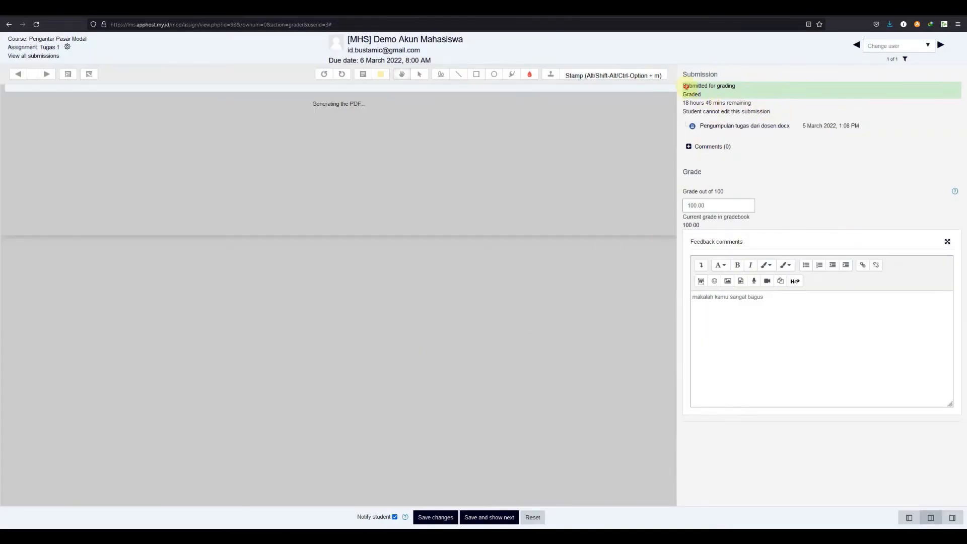
- Check the submission's grading status and return to the Tugas 1 assignment page, confirming that the grading page is left
drag(686, 87, 704, 97)
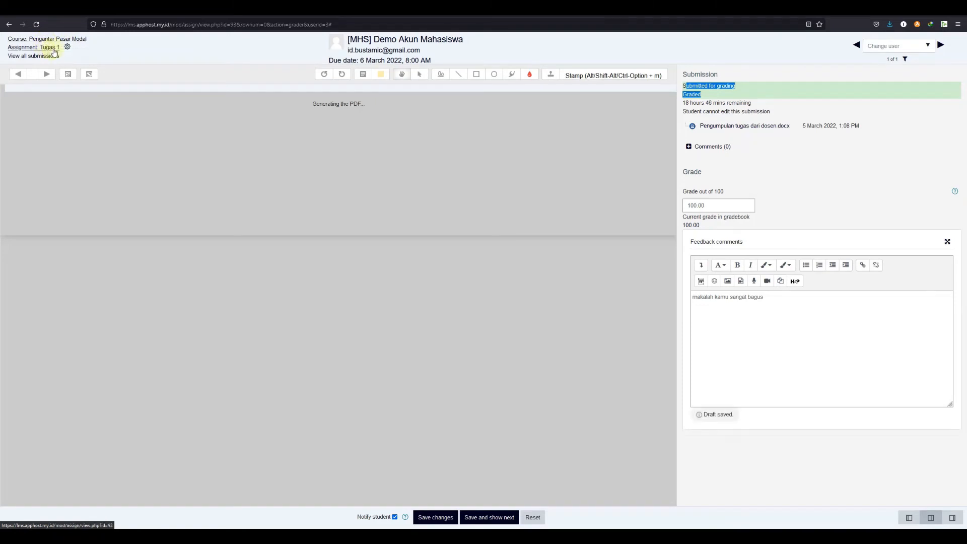
click(50, 48)
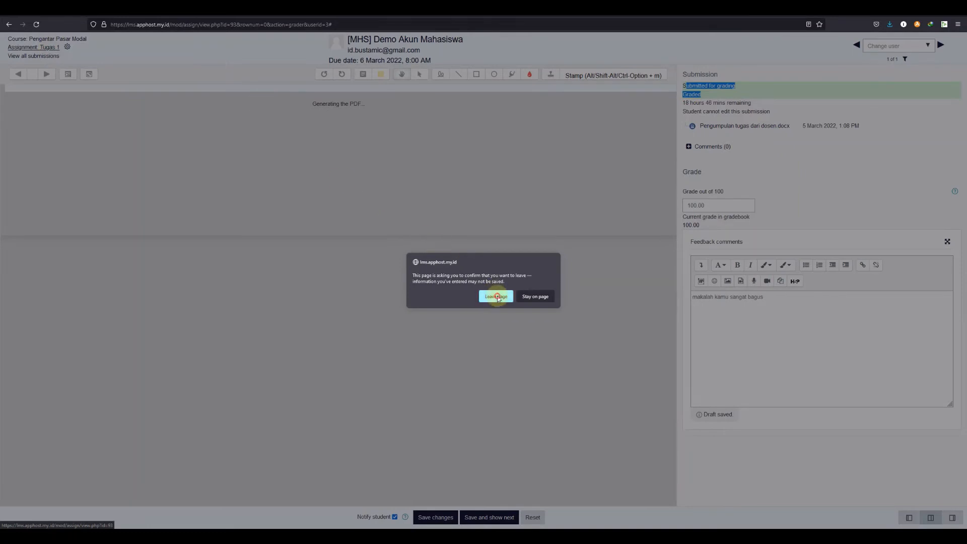
click(496, 295)
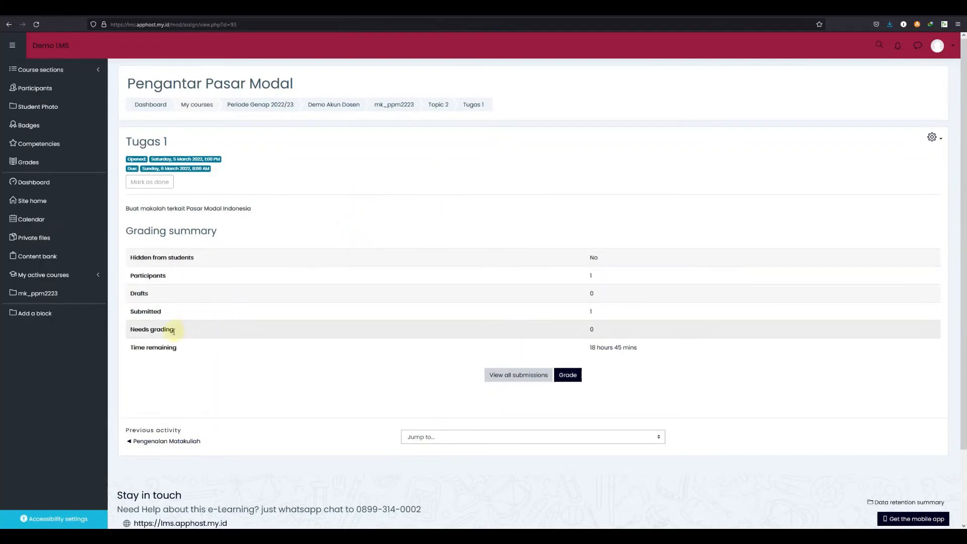
- Check the needs-grading entry in the grading summary and open the list of all submissions to review the recorded grade and feedback
double_click(597, 330)
click(617, 330)
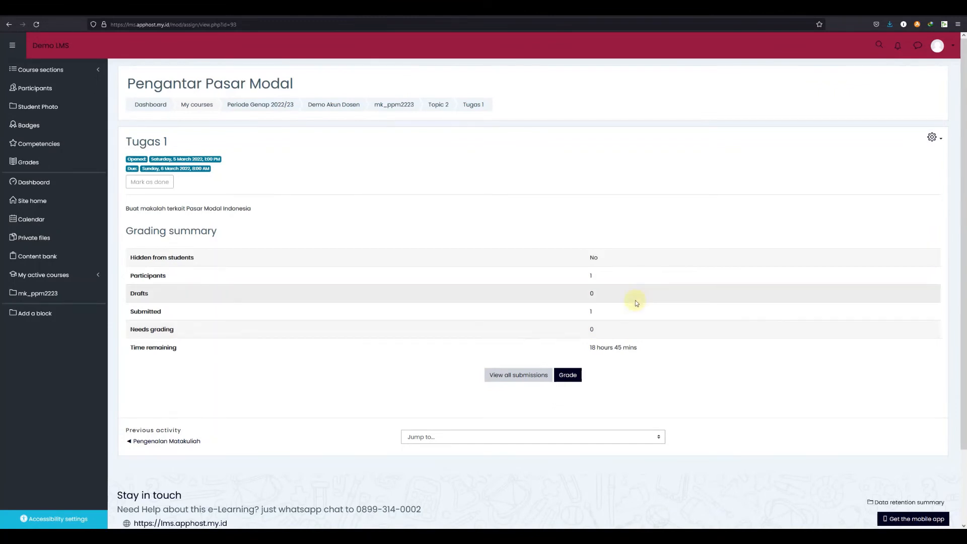
click(501, 373)
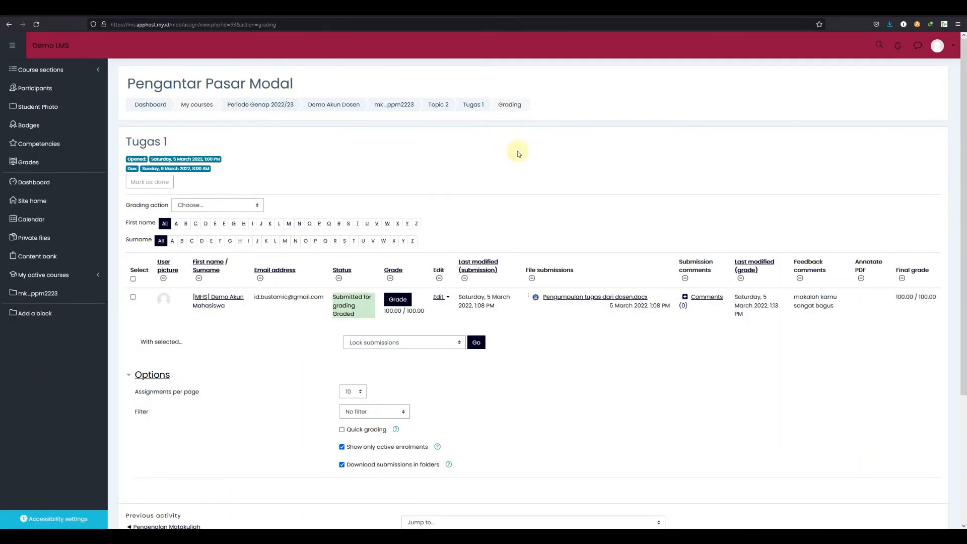
scroll(485, 217, down, 1)
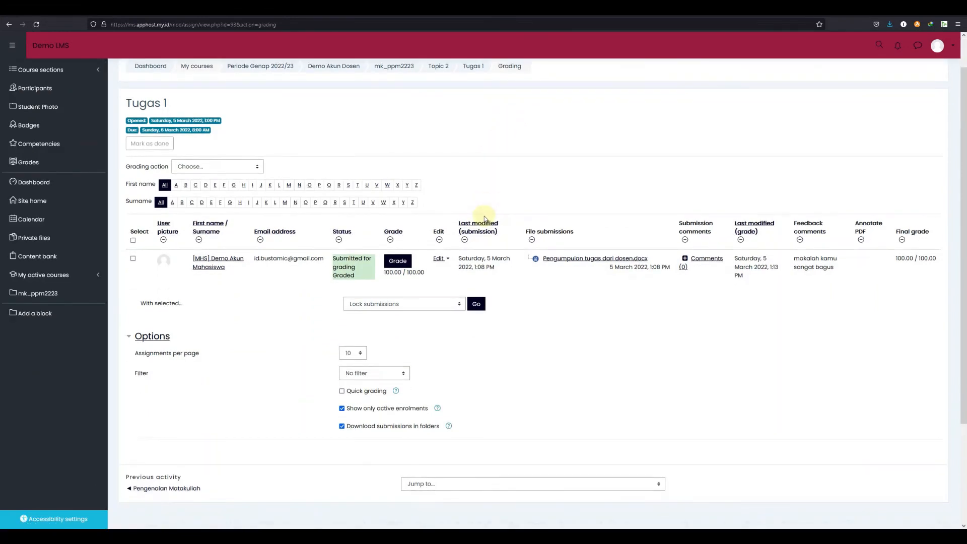
scroll(486, 218, up, 1)
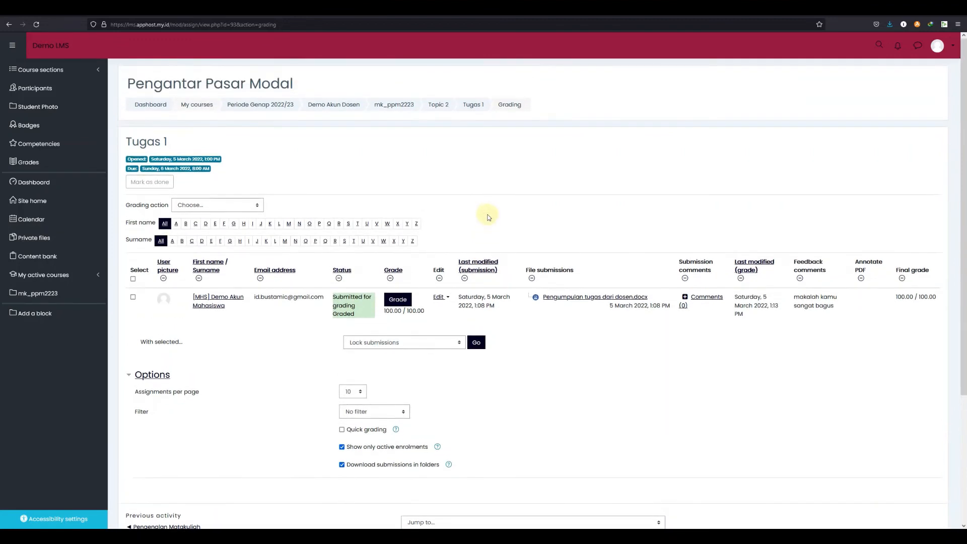
- Look over the available grading actions, start a download of all Tugas 1 submissions, and cancel it
click(237, 208)
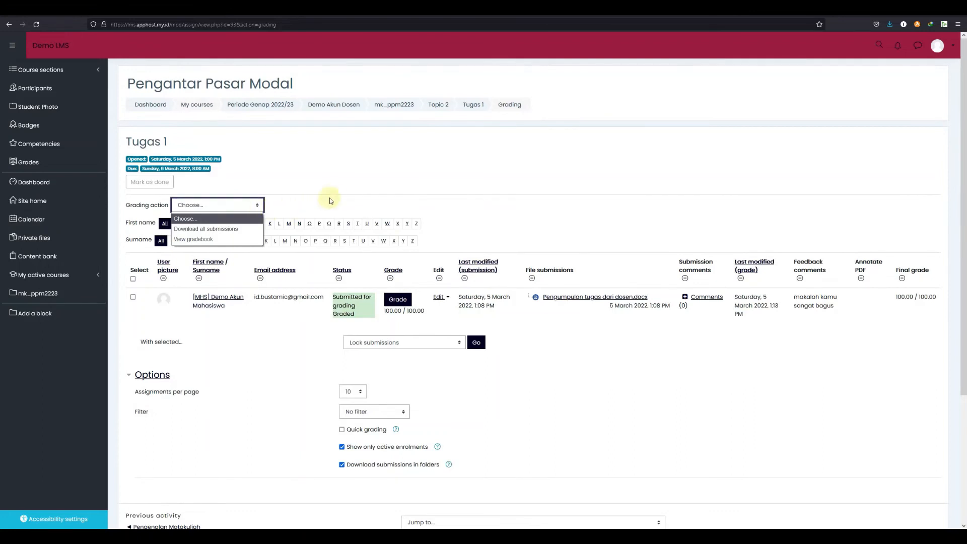
click(239, 208)
click(239, 207)
click(361, 198)
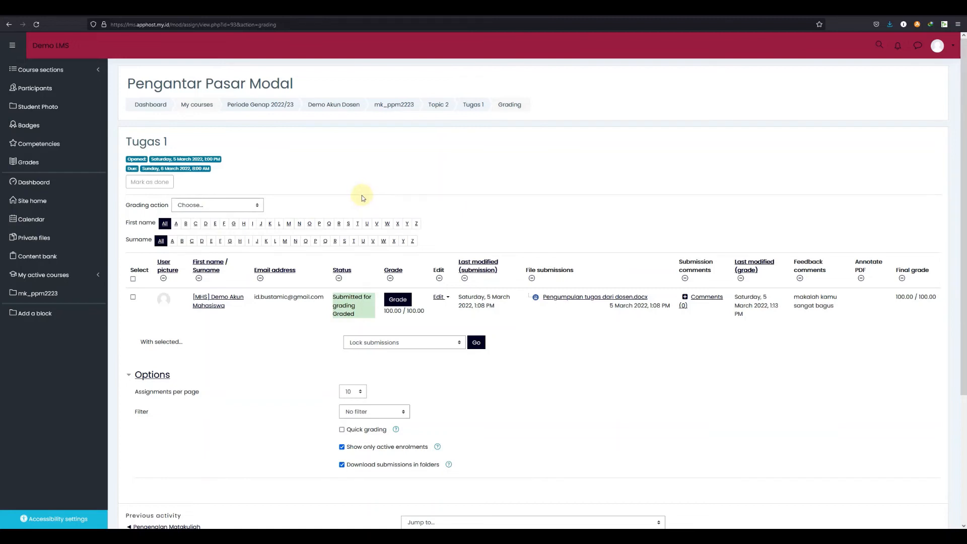
click(254, 205)
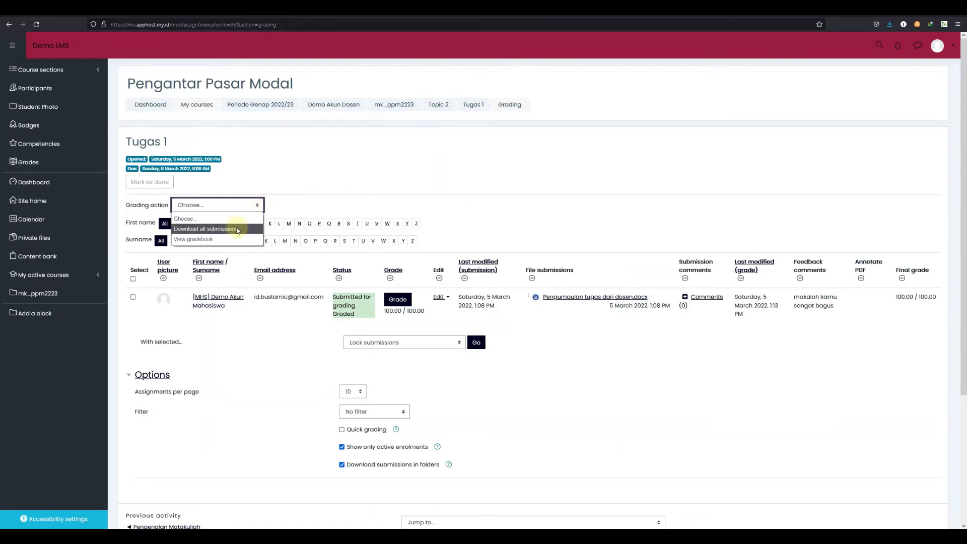
click(289, 178)
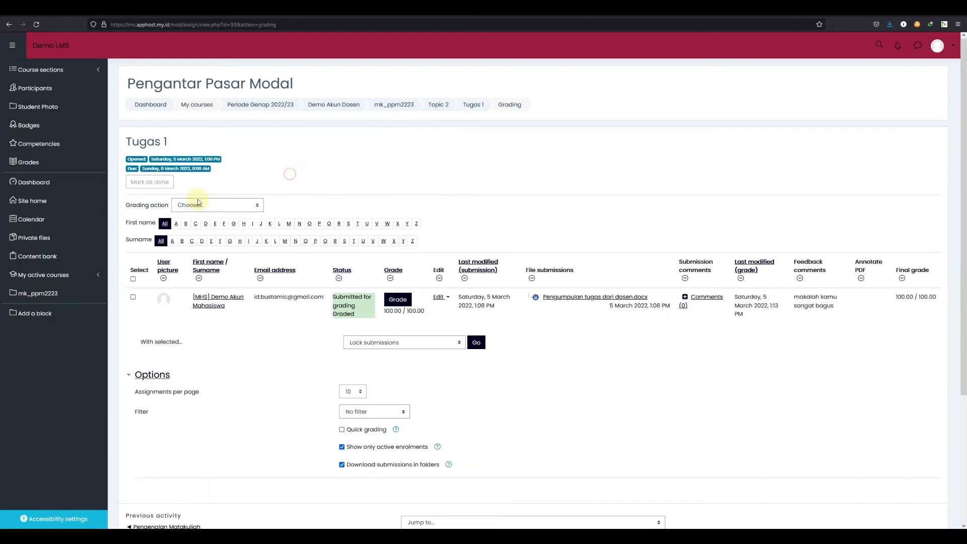
click(190, 207)
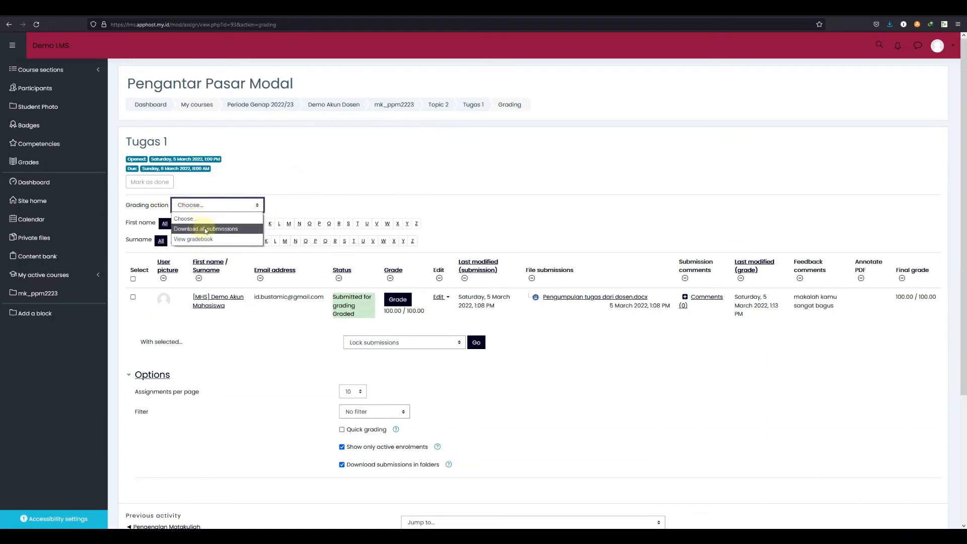
click(200, 229)
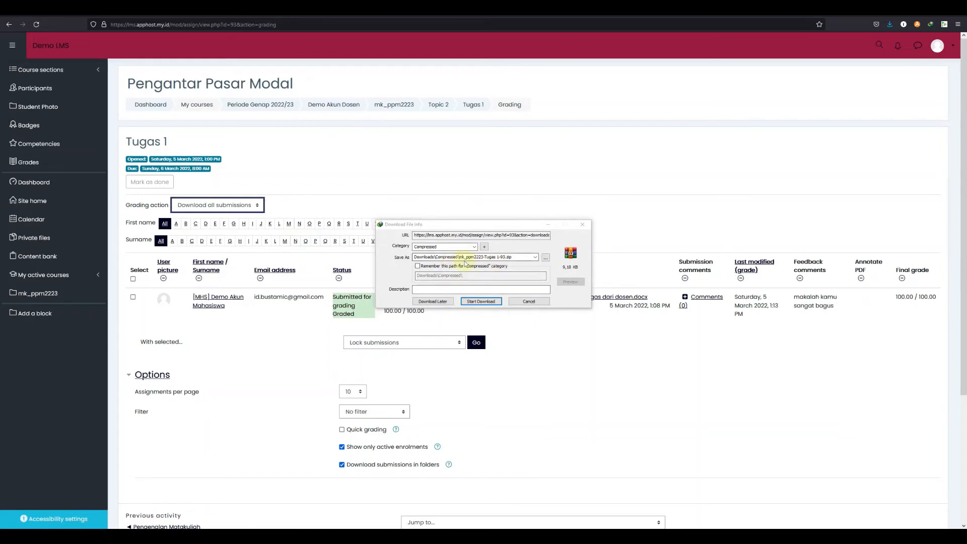
click(518, 301)
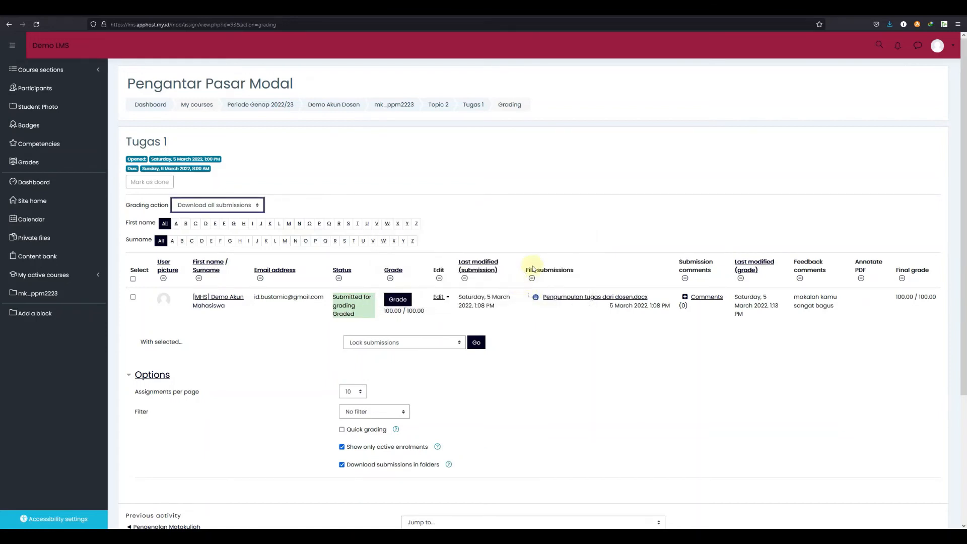
- Review the bulk actions offered for selected submissions below the Tugas 1 grading table
scroll(501, 329, down, 2)
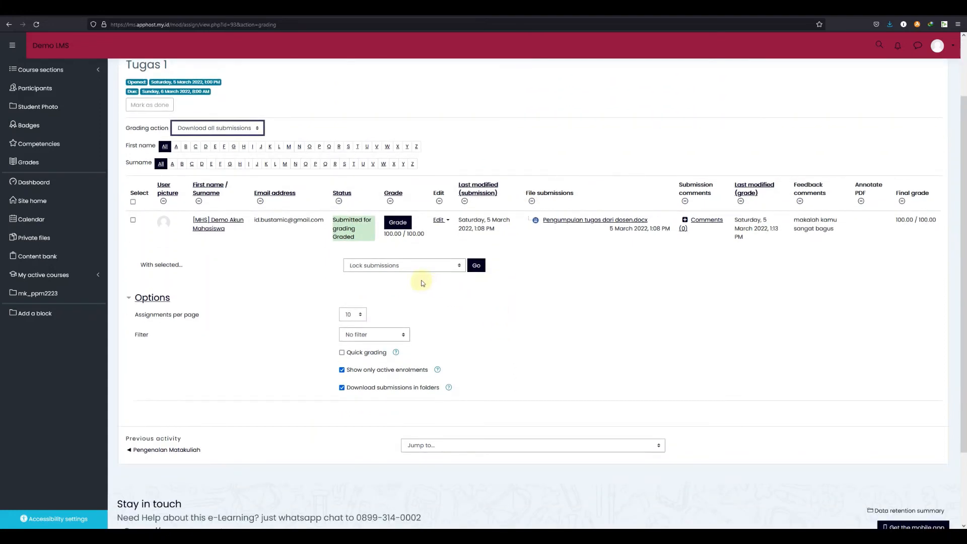
click(377, 269)
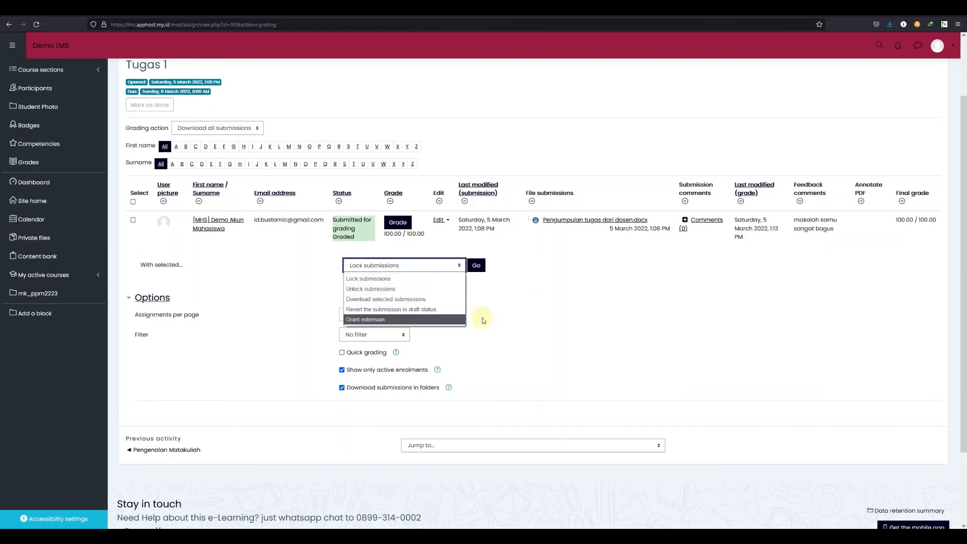
click(554, 304)
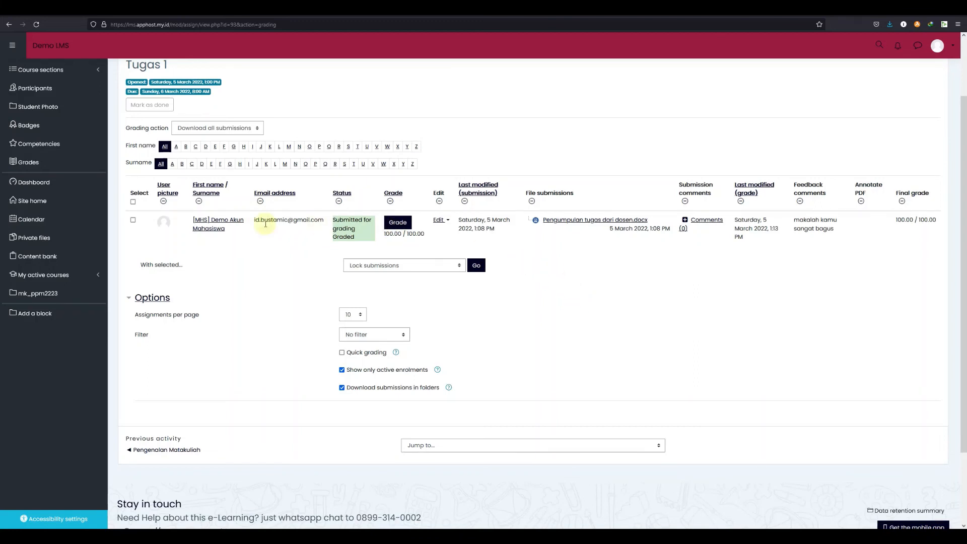
- Select the student's submission in the grading table and choose Grant extension as the bulk action
click(133, 219)
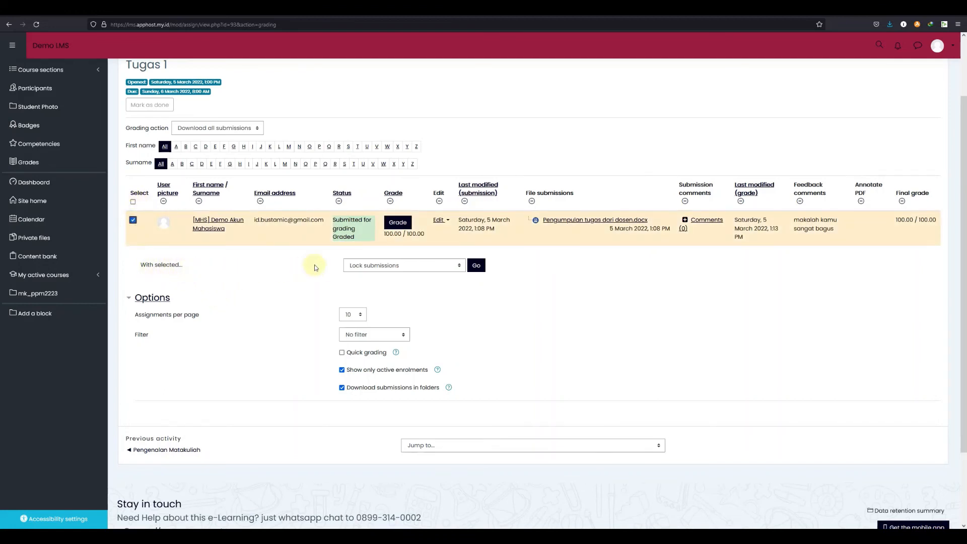
click(416, 267)
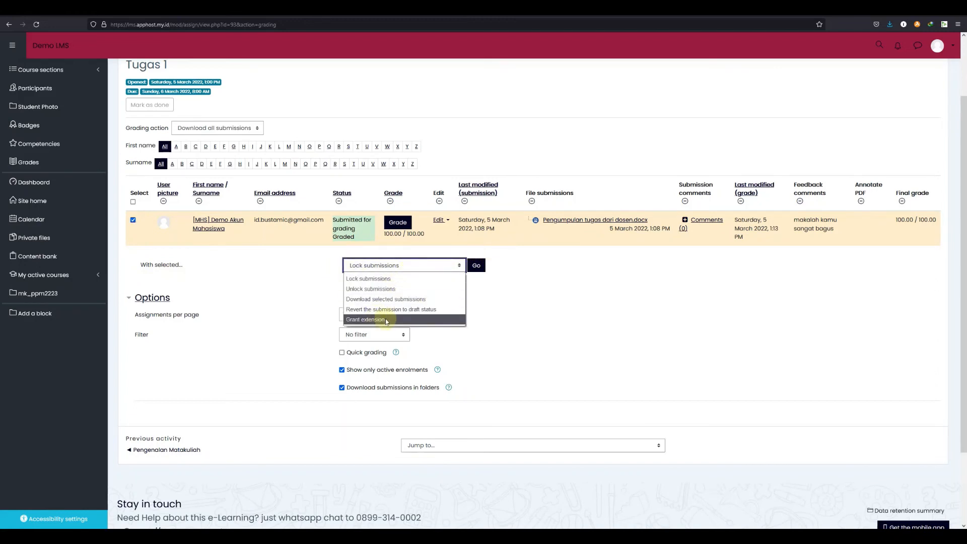
click(387, 321)
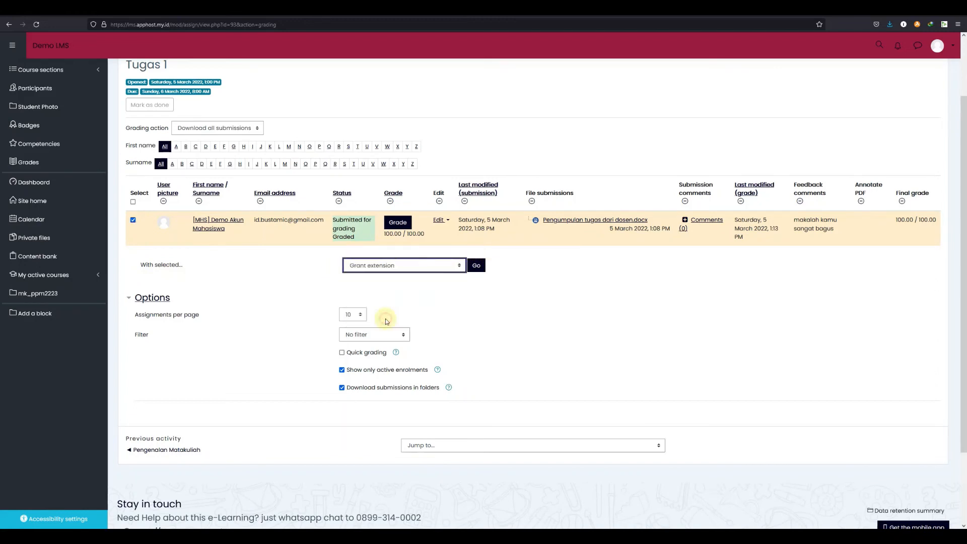
- Examine the lock, unlock, download, revert-to-draft and extension choices in the list of bulk actions for selected submissions
click(426, 269)
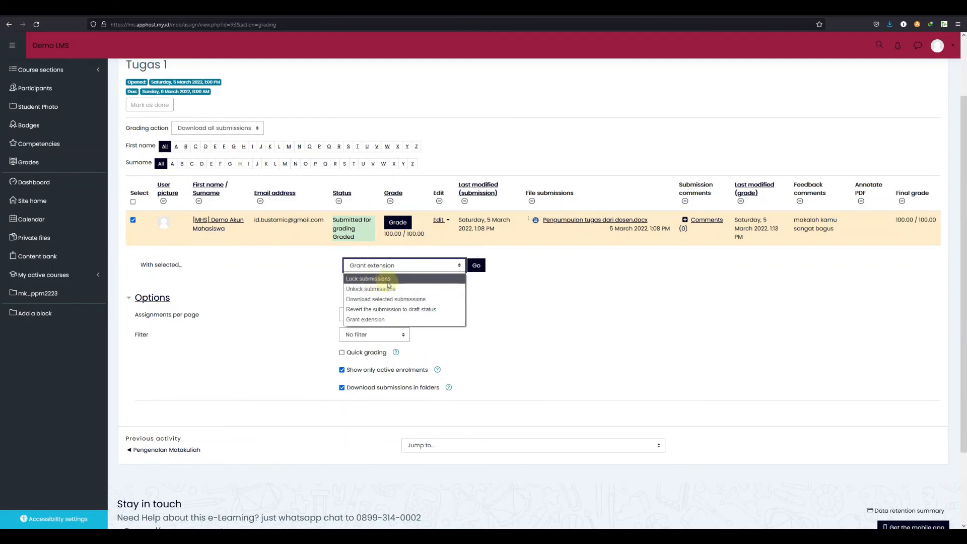
click(604, 287)
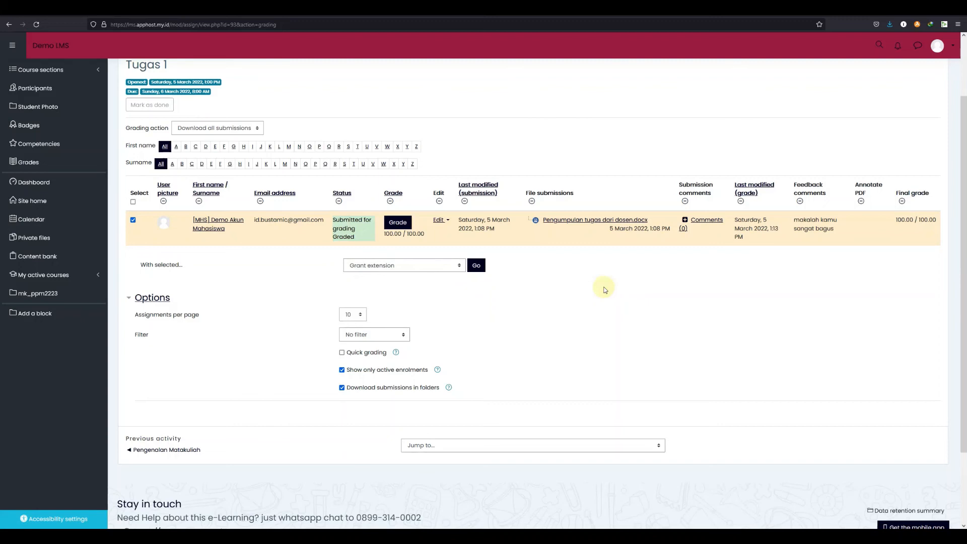
click(418, 266)
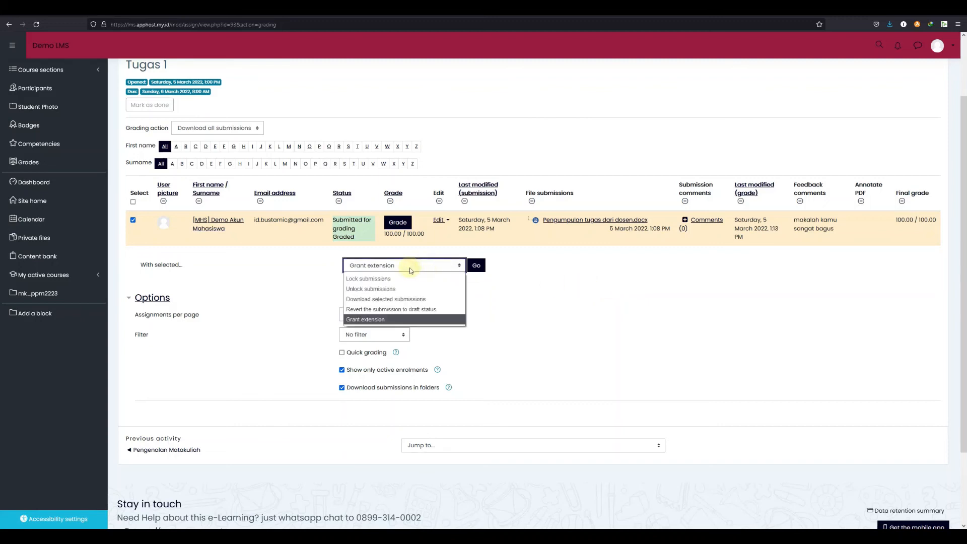
click(613, 287)
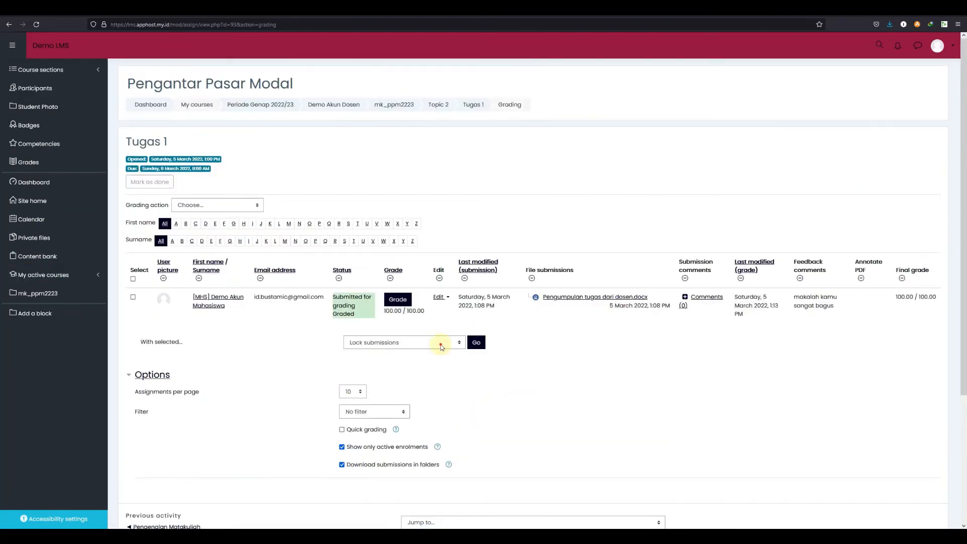
click(441, 346)
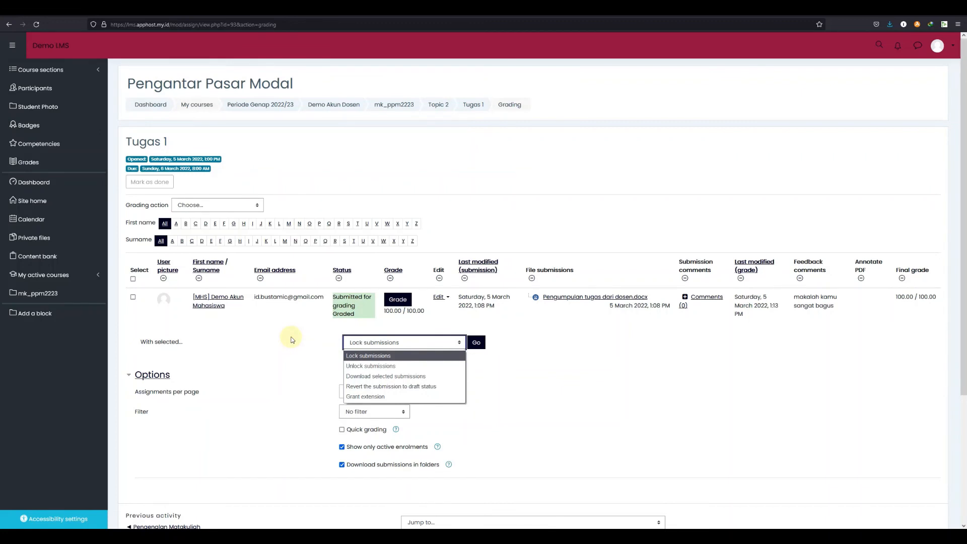
click(639, 409)
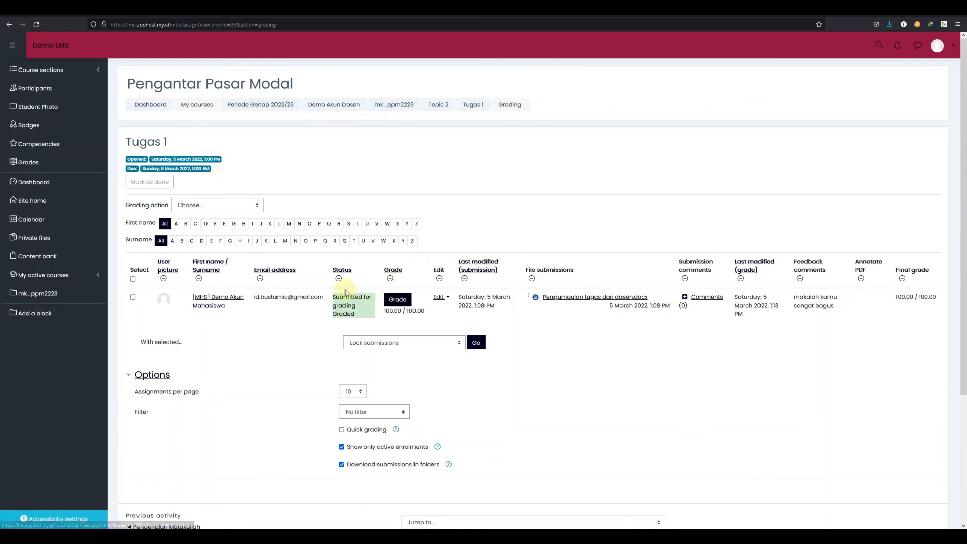
- Select the student's submission in the Tugas 1 grading table and choose Lock submissions as the bulk action
click(133, 298)
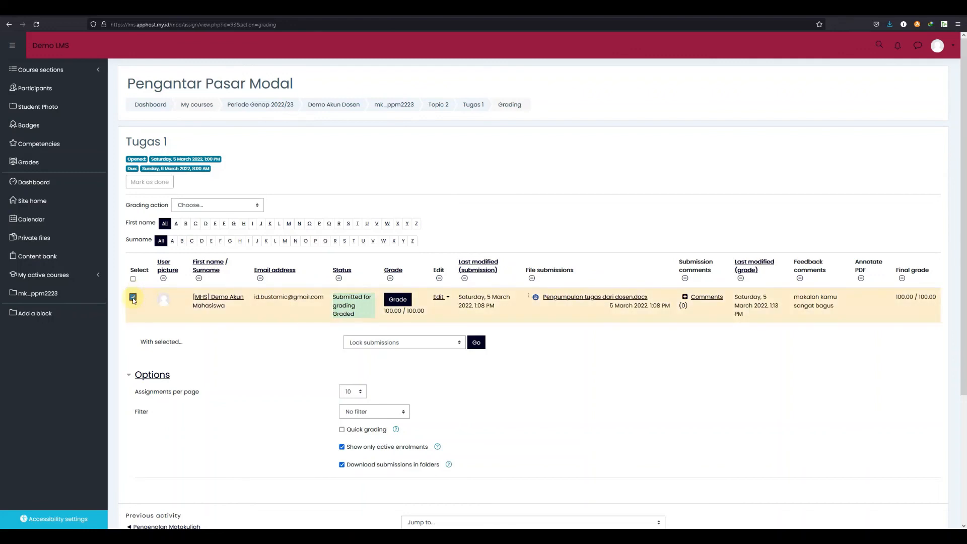
click(405, 345)
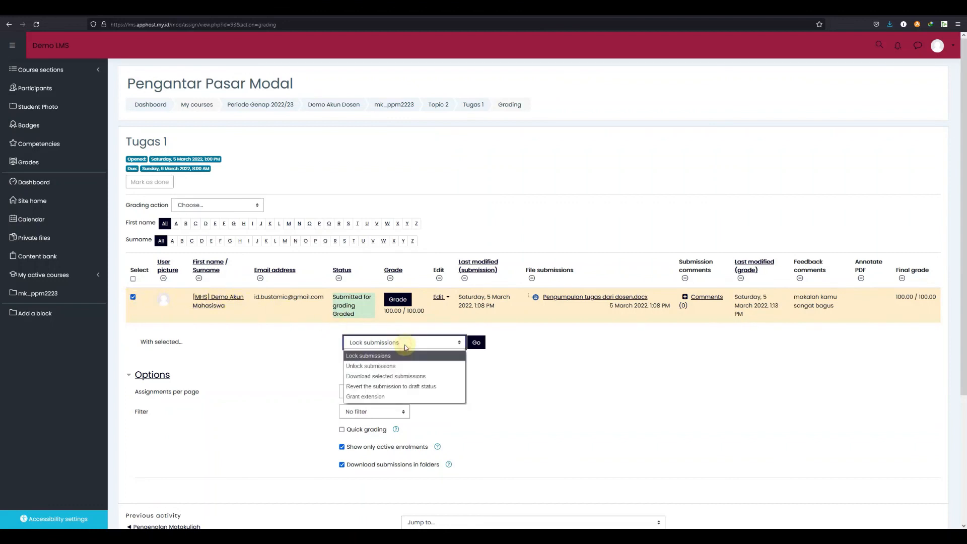
click(381, 356)
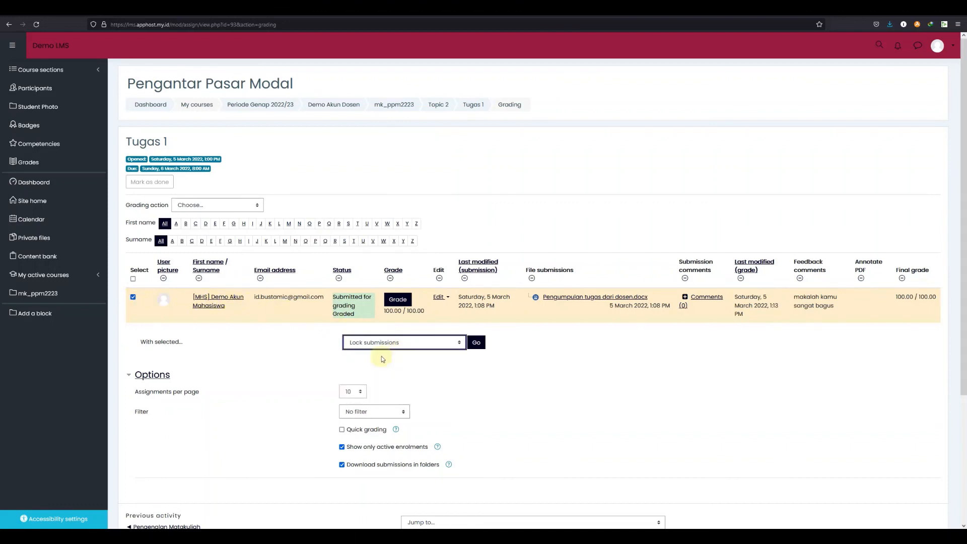
click(477, 344)
- Review the unlock and download-selected choices for the selected submission, and look over the rest of the grading page
click(417, 344)
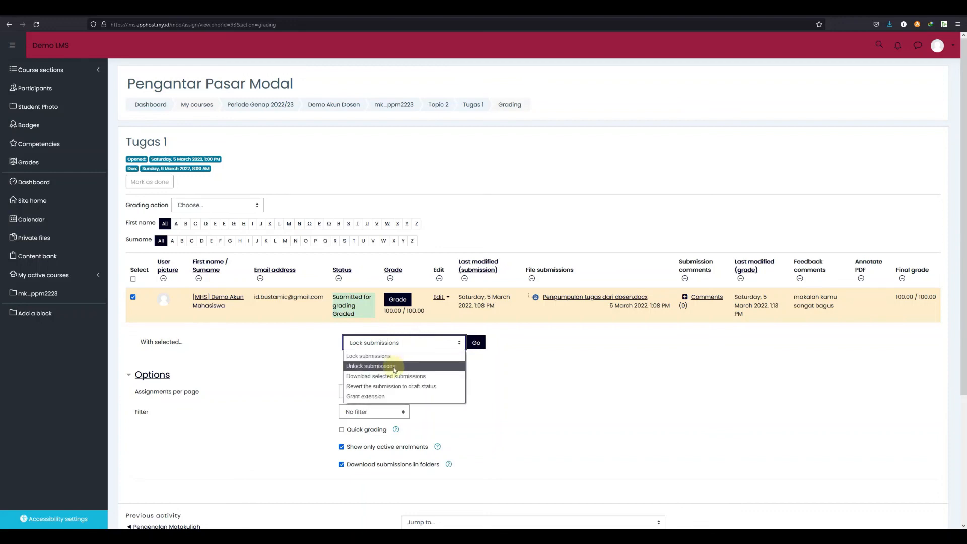
click(605, 362)
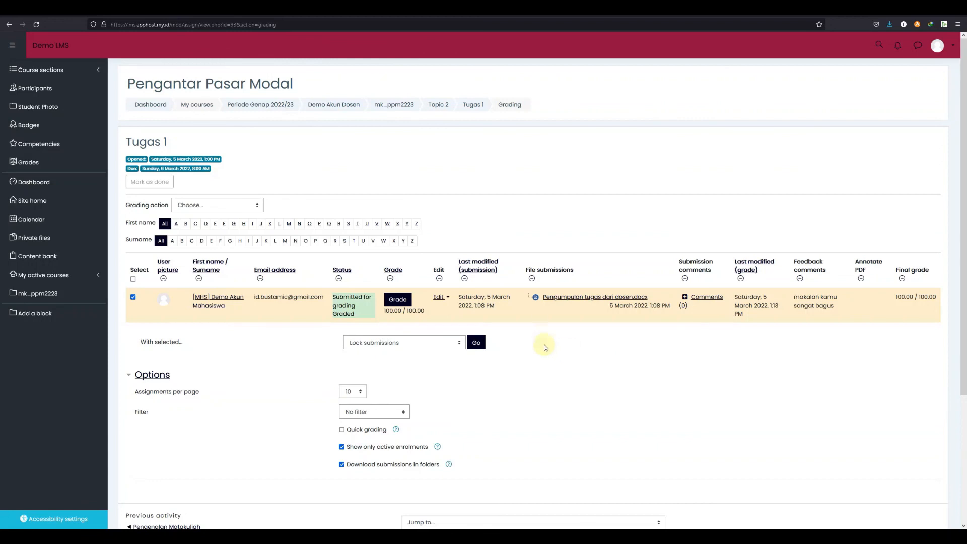
click(455, 344)
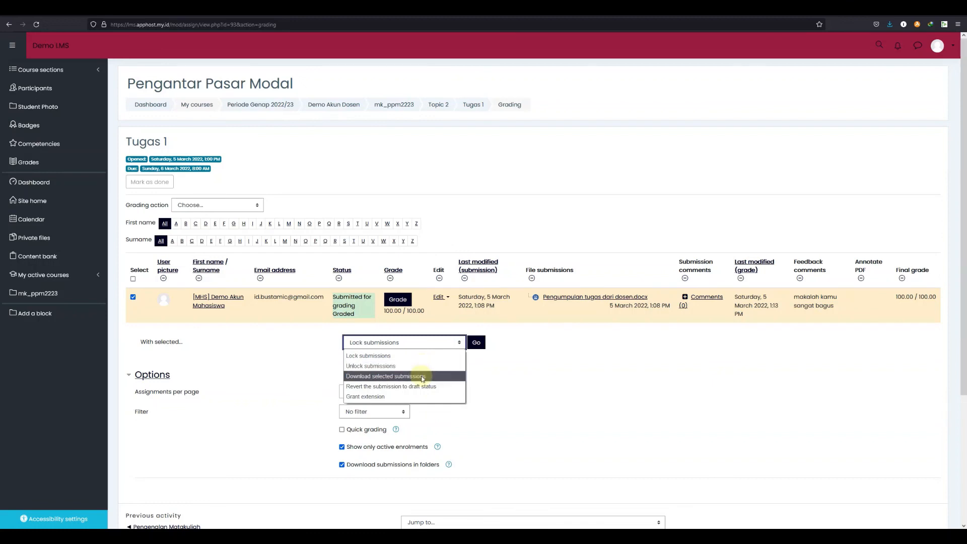
click(594, 369)
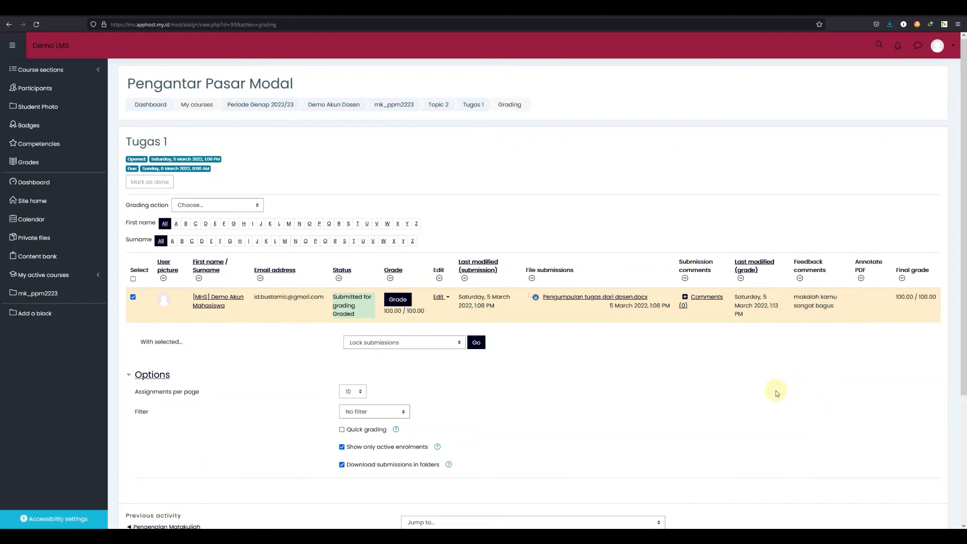
scroll(775, 390, down, 5)
scroll(775, 391, up, 5)
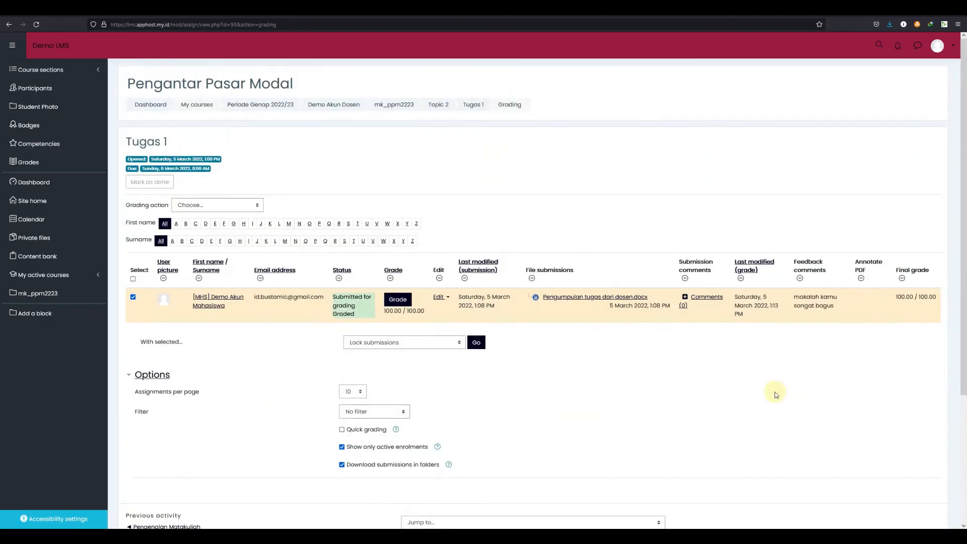